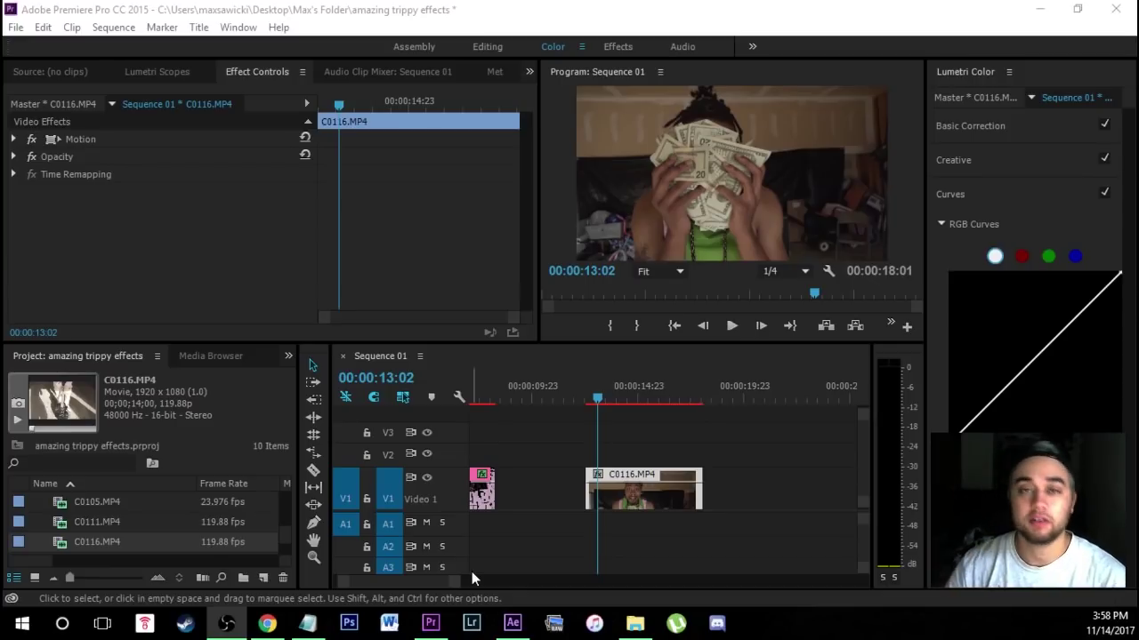
Step: Replace the C0116.MP4 sequence clip with a linked After Effects composition and switch to After Effects
left_click(740, 451)
left_click(650, 499)
right_click(650, 499)
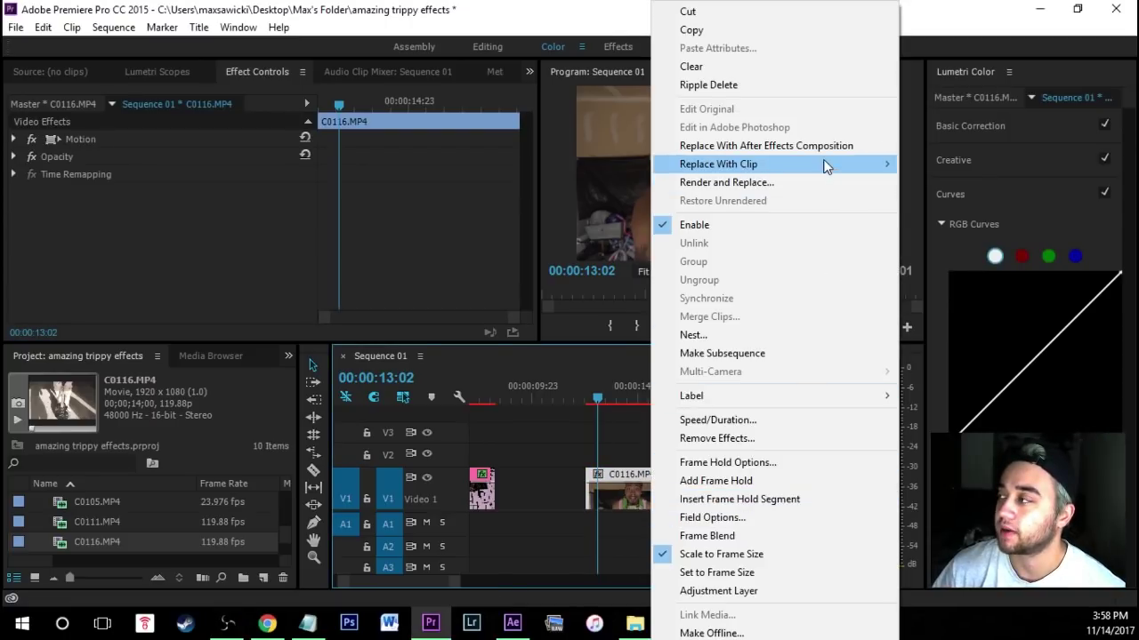
left_click(711, 145)
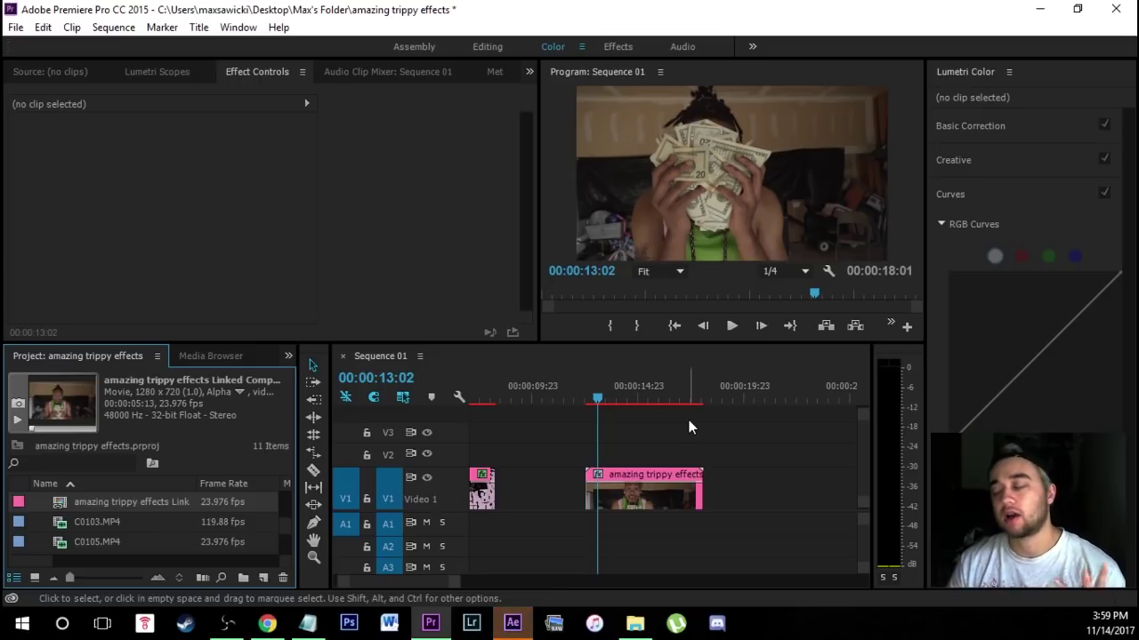
left_click(512, 622)
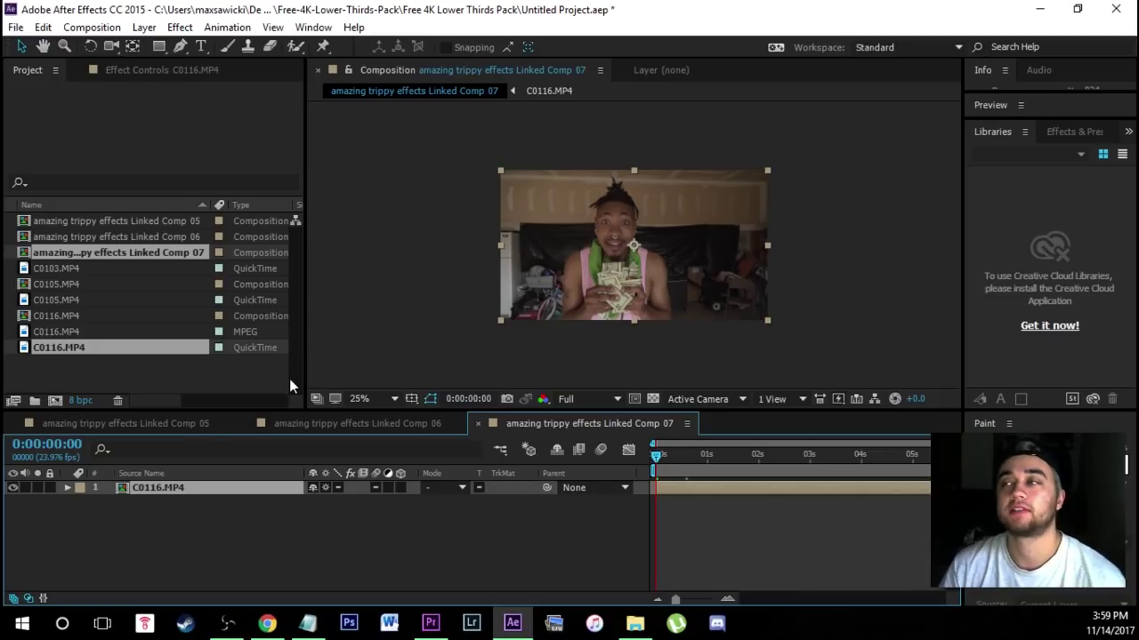
left_click(144, 26)
Step: Add a 50mm Camera 1 layer above C0116.MP4 and dismiss the 2D-layer warning
mouse_move(203, 25)
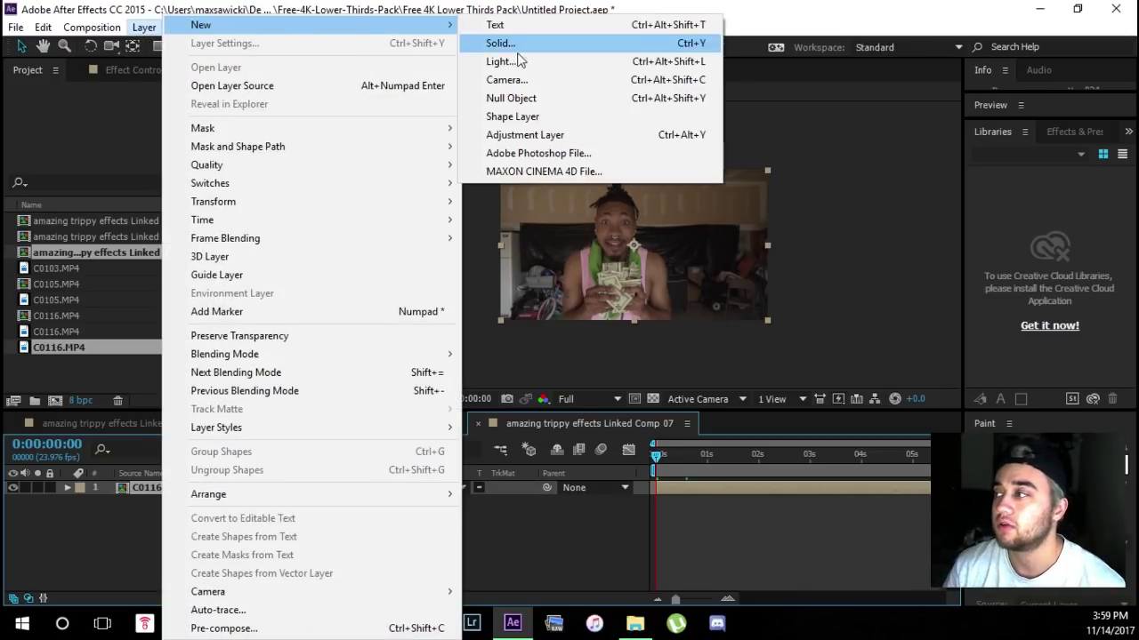
left_click(498, 80)
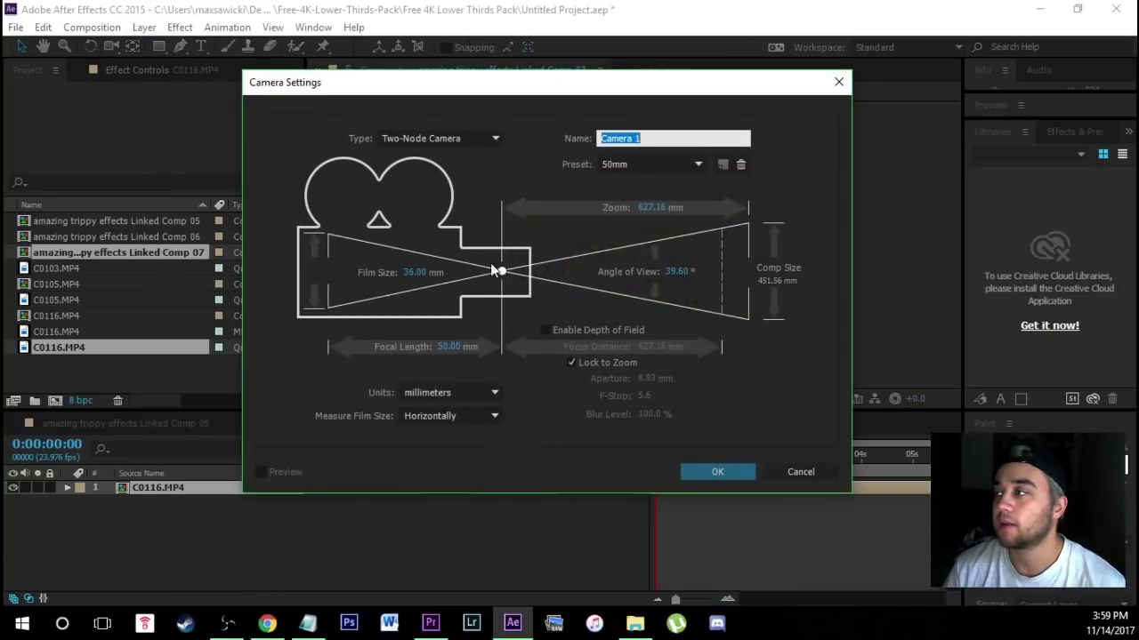
left_click(667, 162)
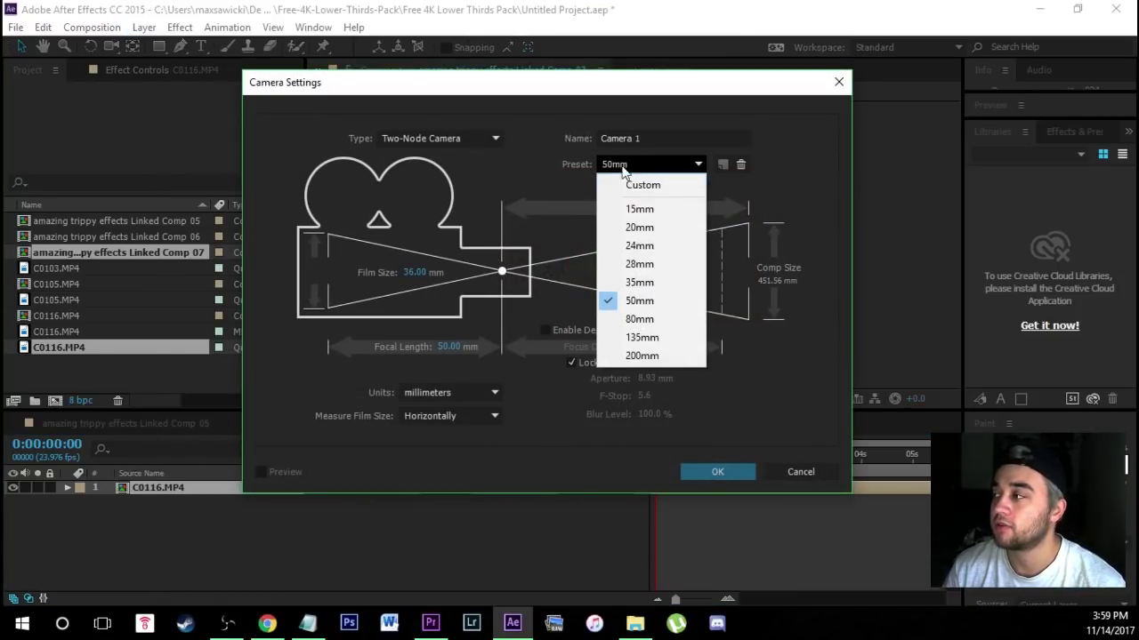
left_click(635, 301)
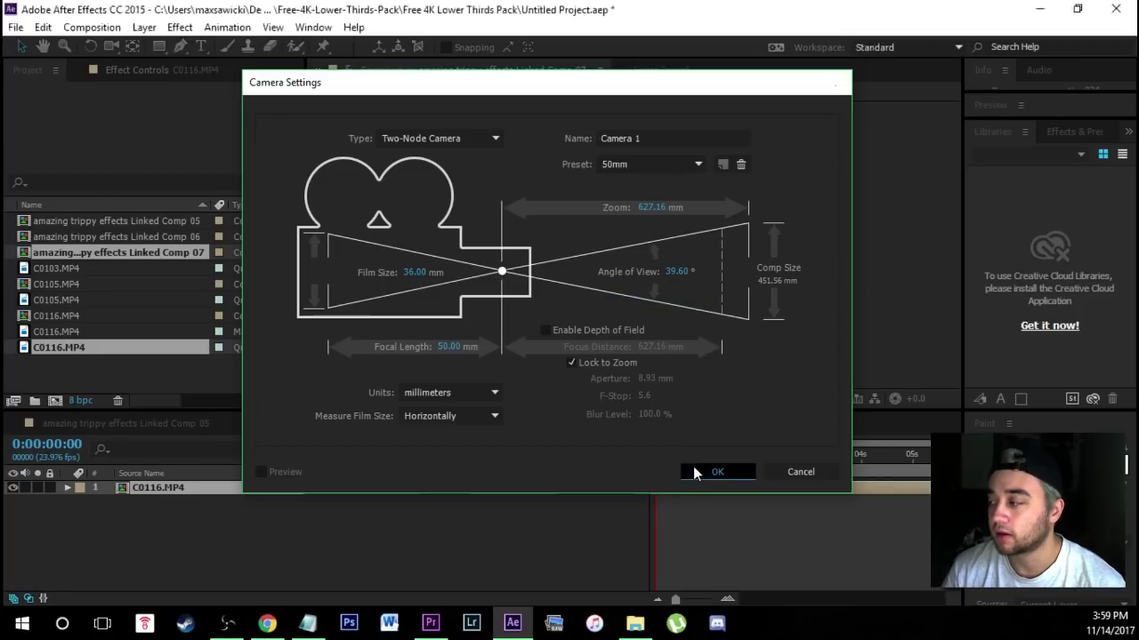
left_click(693, 468)
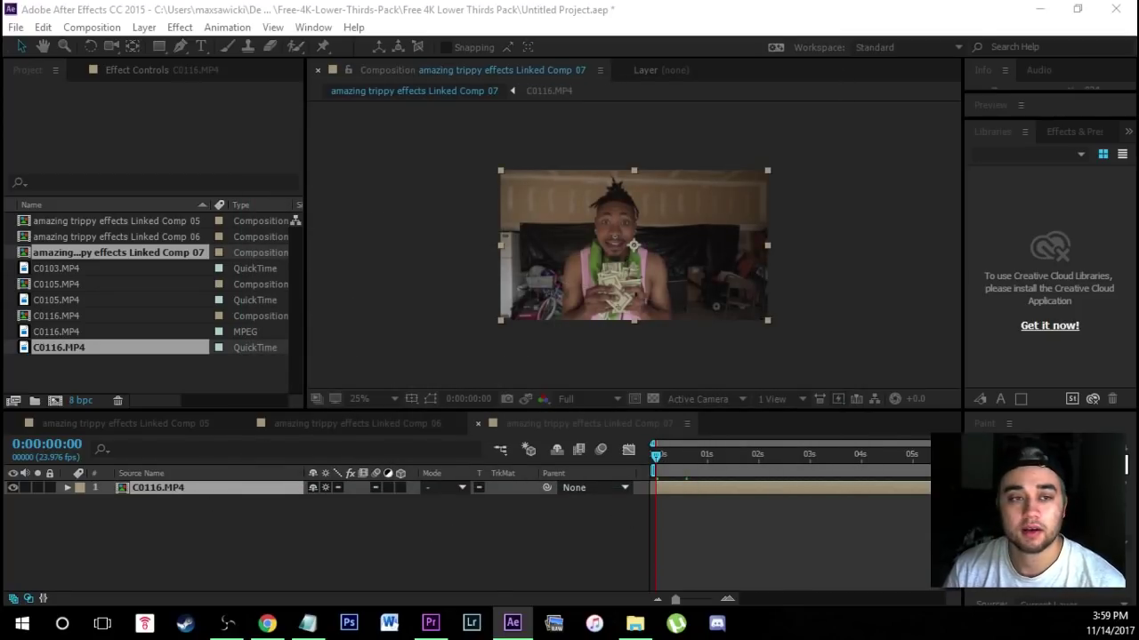
left_click_drag(199, 368, 590, 227)
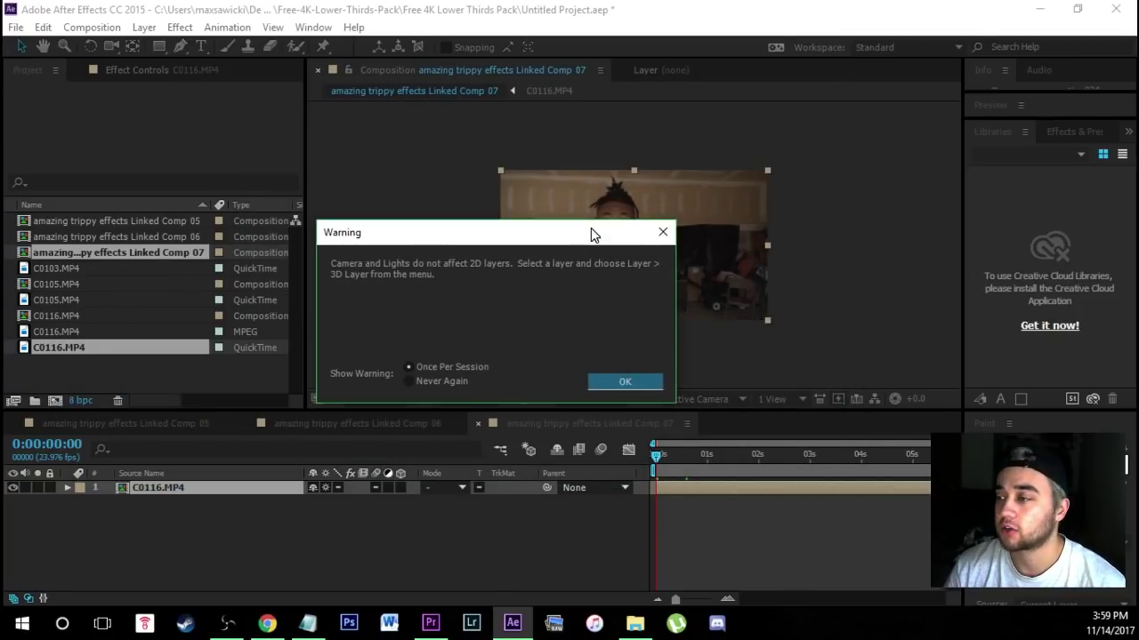
left_click(623, 385)
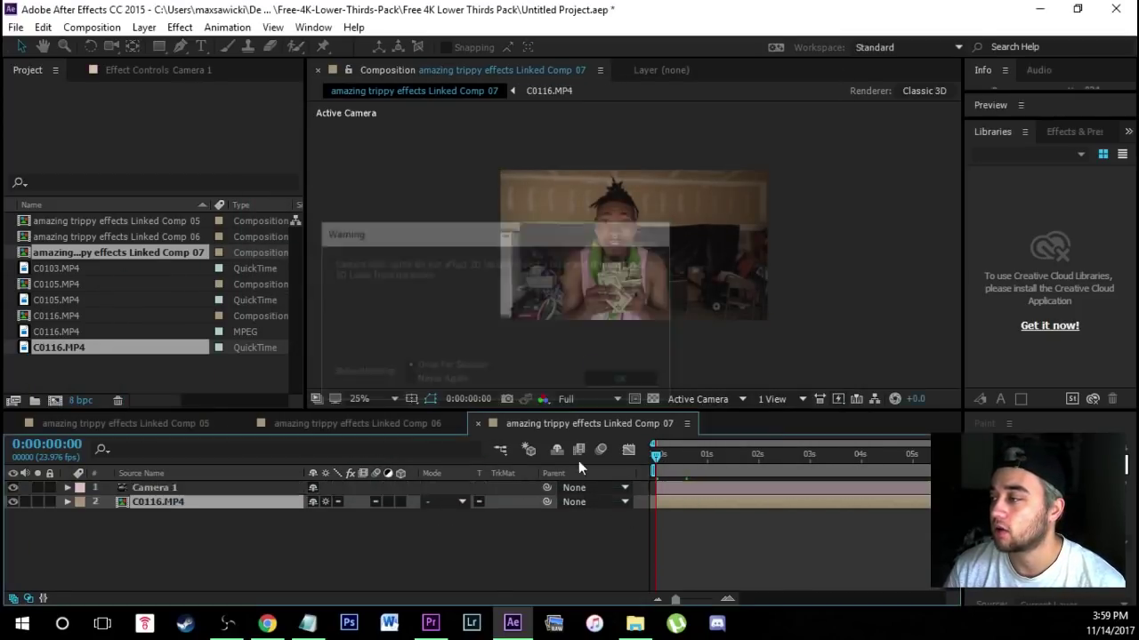
left_click(166, 504)
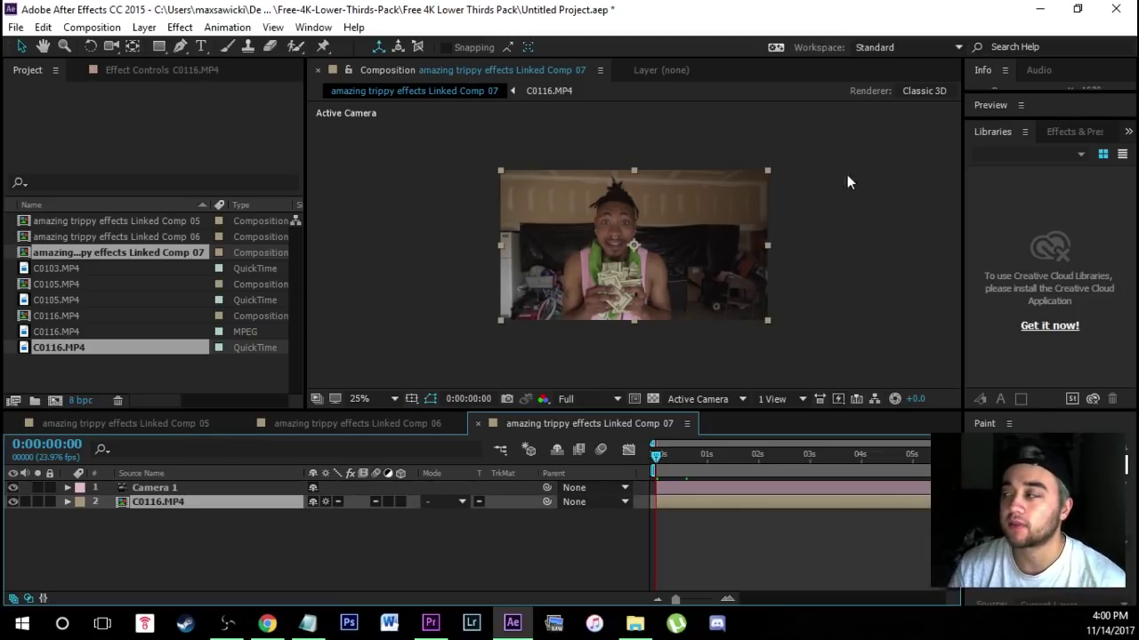
Step: Search Effects & Presets for 'card' and apply Card Dance to the C0116.MP4 layer
left_click(1083, 131)
left_click(1046, 153)
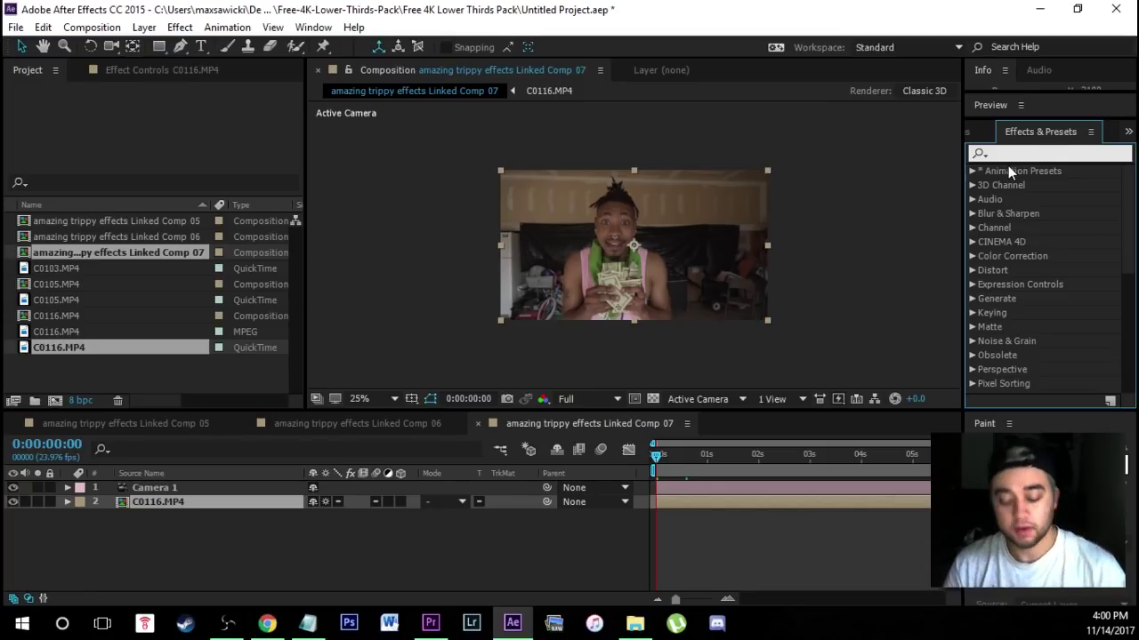
type("card")
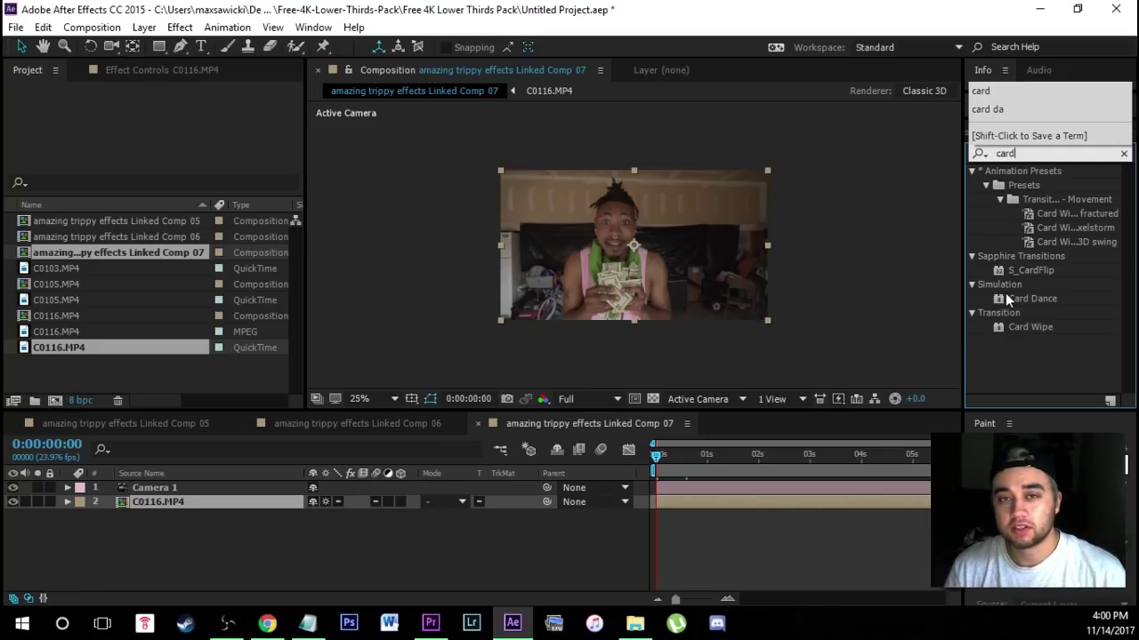
left_click_drag(1030, 294, 158, 503)
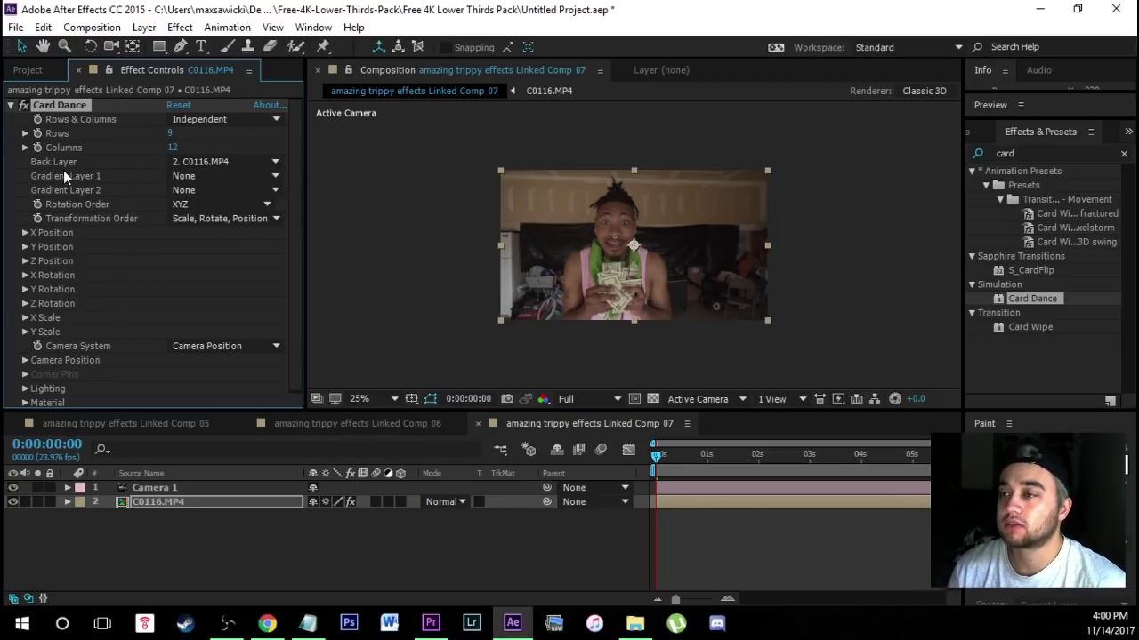
Step: Set Card Dance's Gradient Layer 1 to C0116.MP4 and Camera System to Comp Camera
left_click(182, 176)
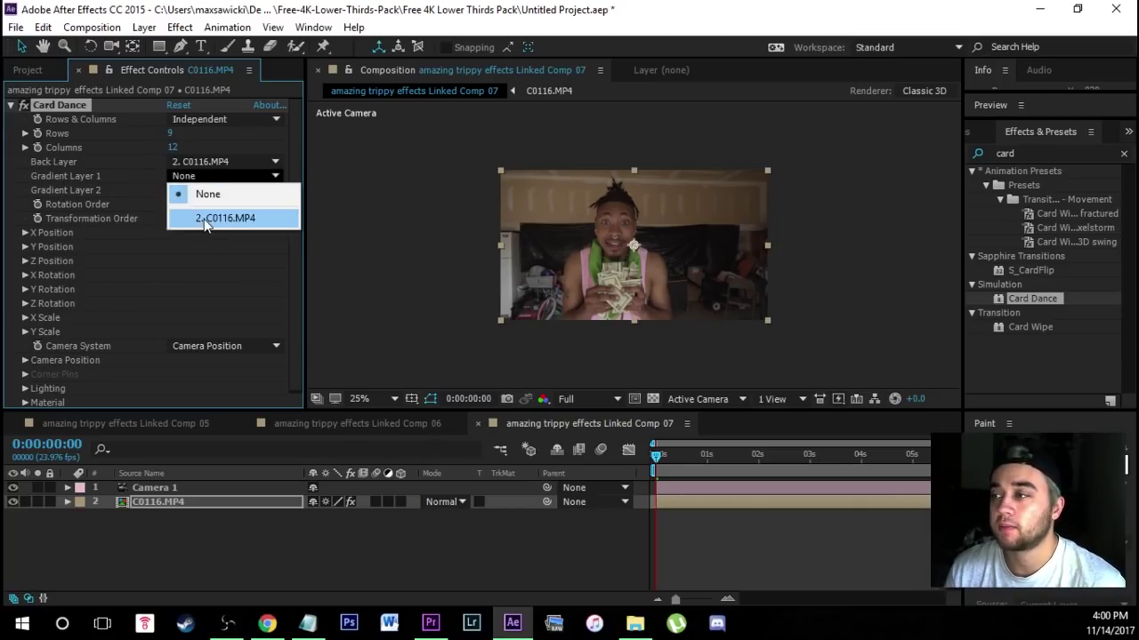
left_click(204, 218)
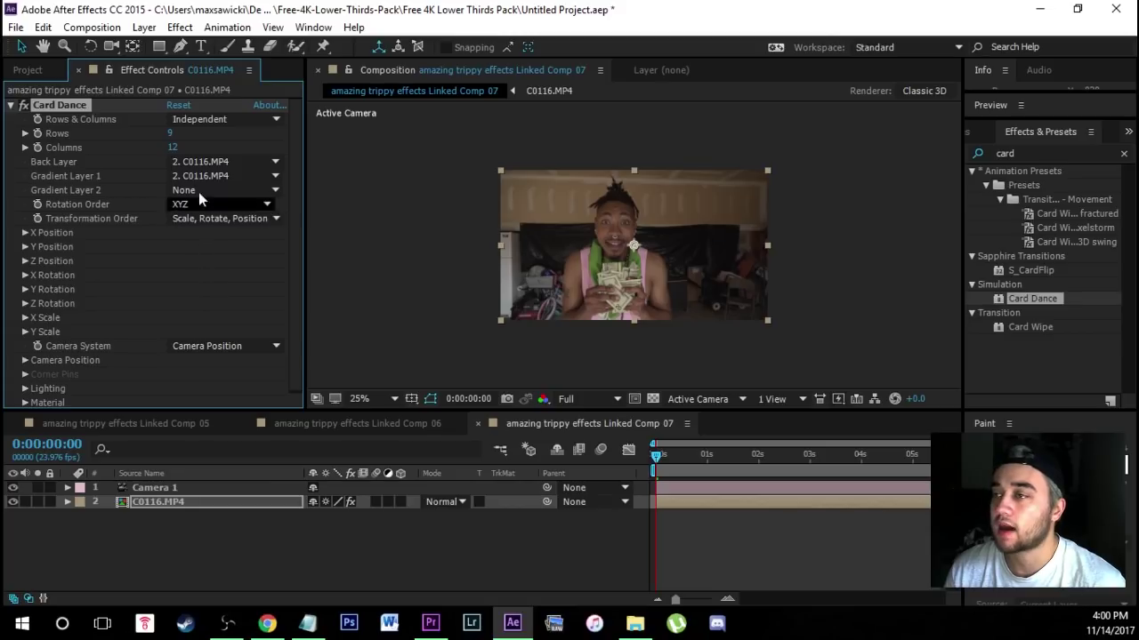
scroll(190, 262, "down", 1)
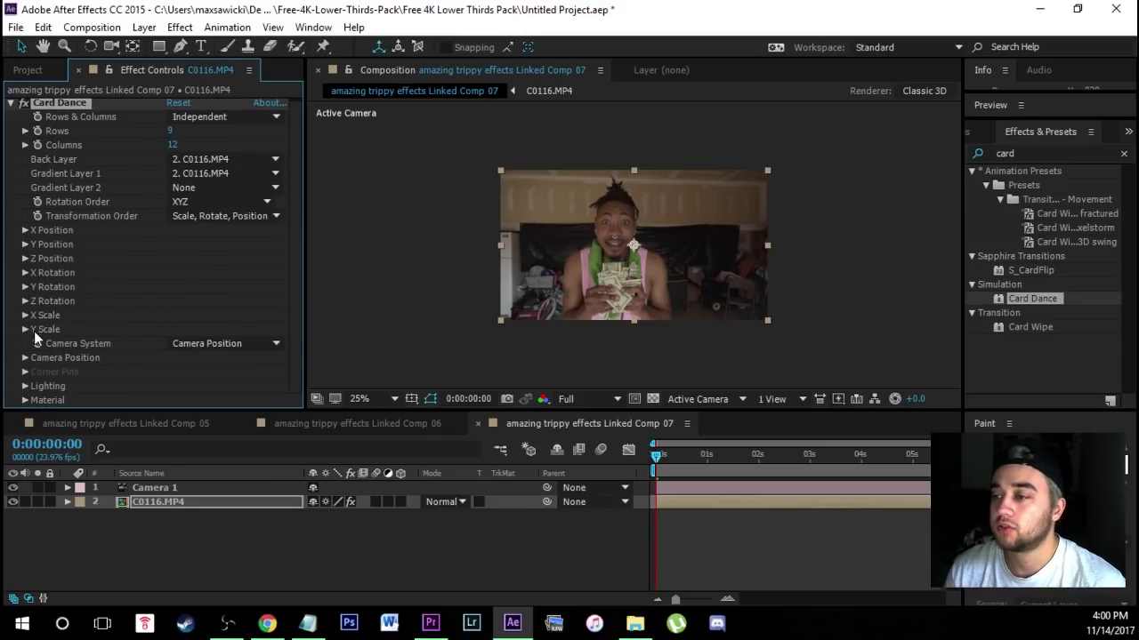
left_click(265, 344)
left_click(229, 399)
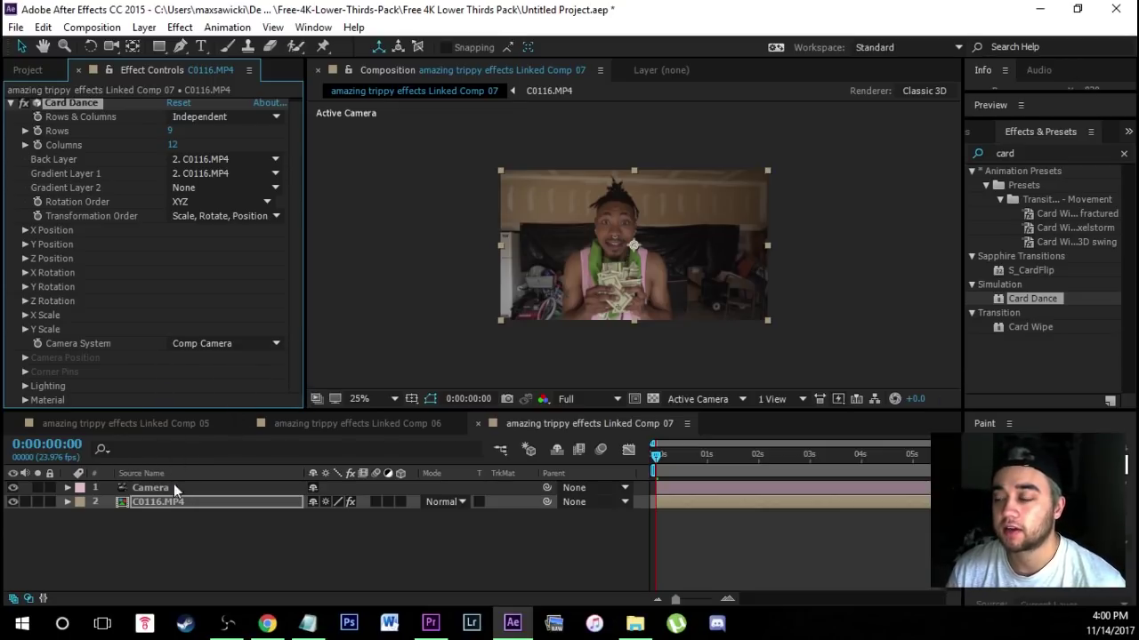
scroll(196, 301, "up", 1)
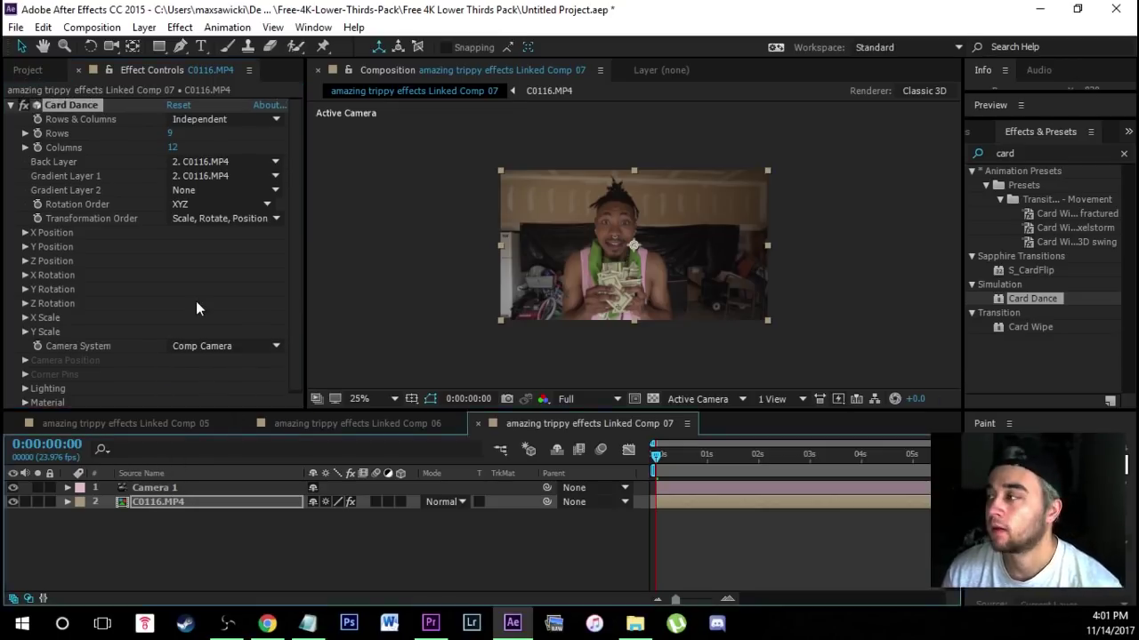
Step: Give Card Dance's Z Position an offset of about -1.68, driven by Intensity 1
left_click(25, 260)
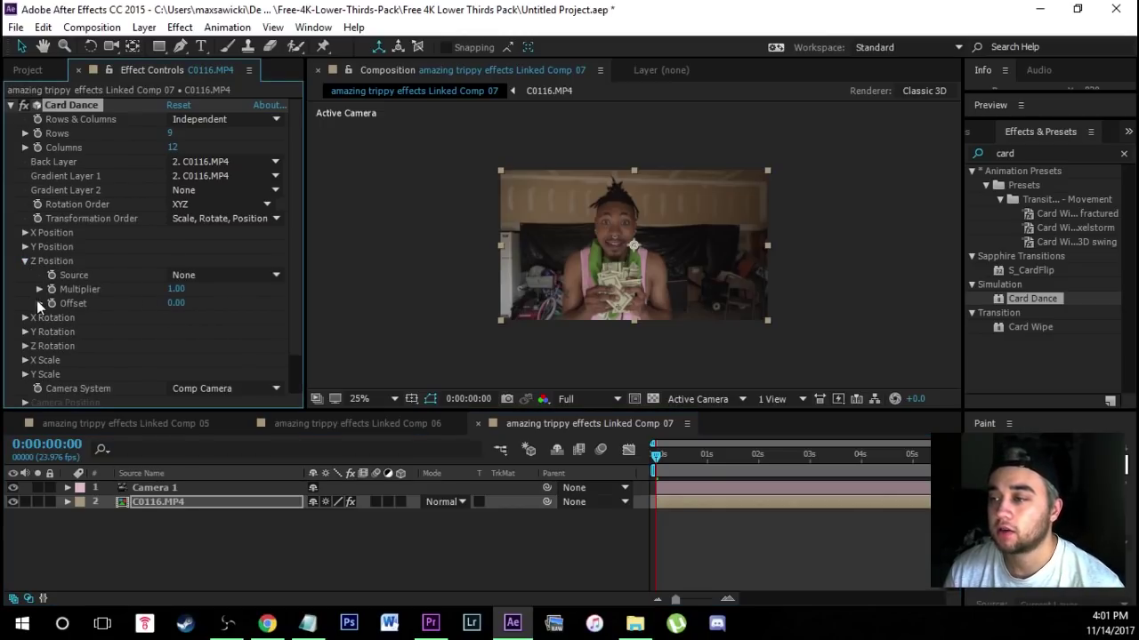
left_click(40, 302)
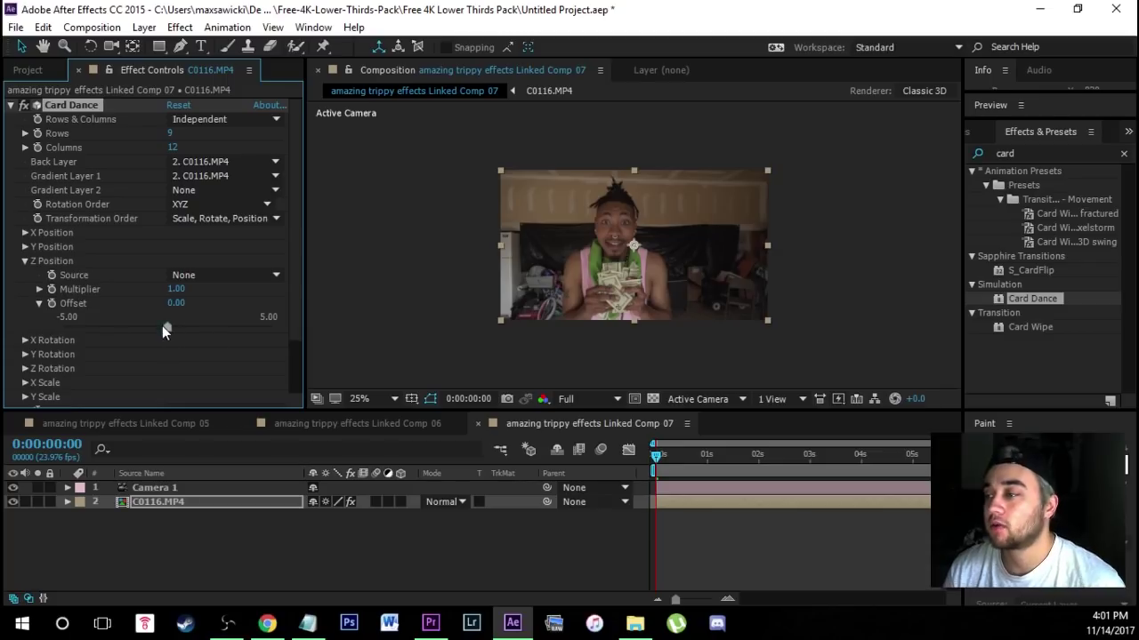
left_click_drag(162, 326, 144, 326)
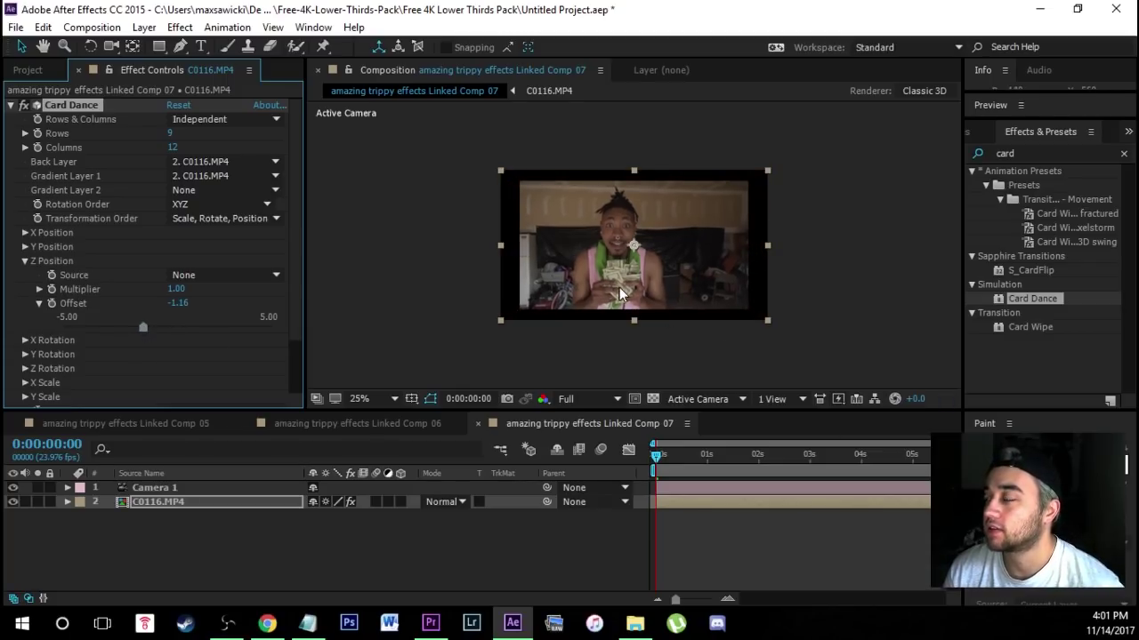
left_click_drag(147, 328, 137, 324)
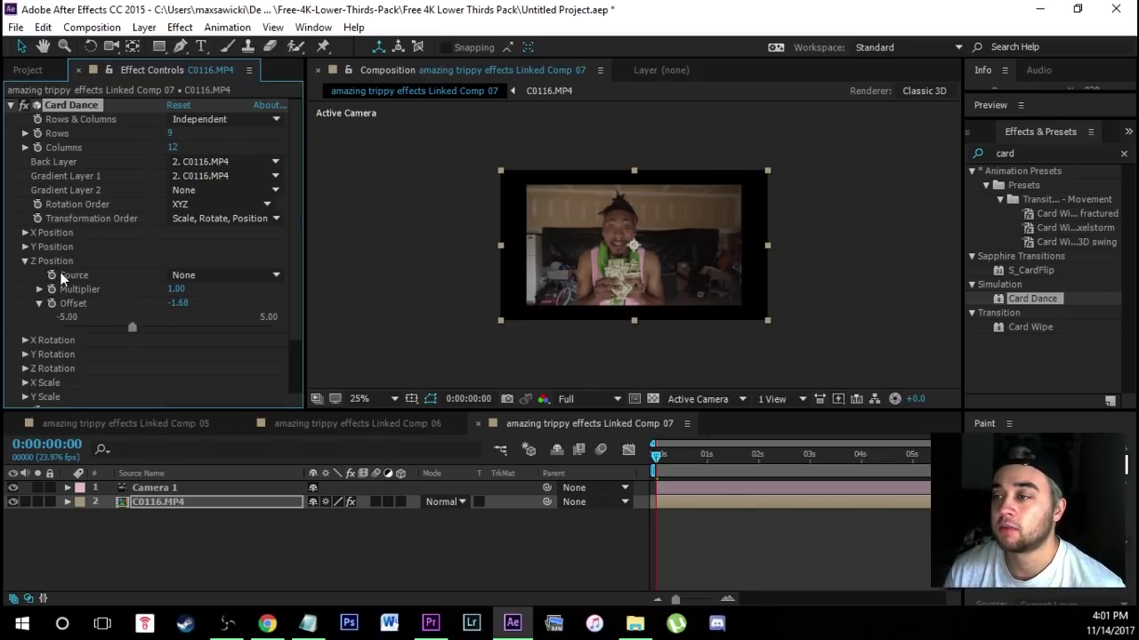
left_click(184, 270)
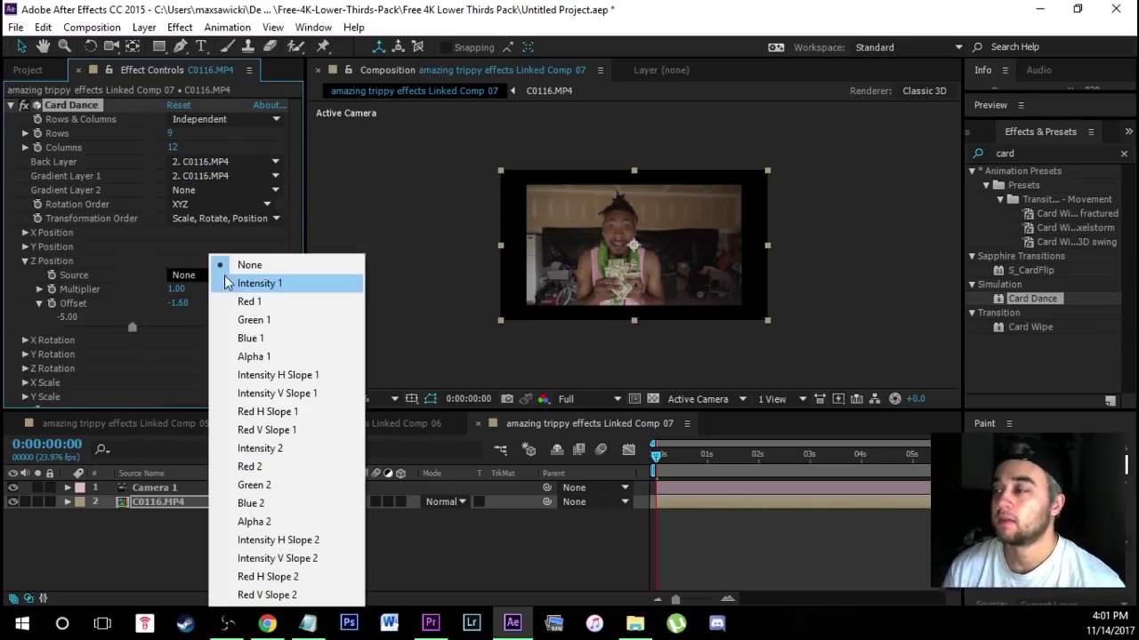
left_click(235, 299)
left_click(223, 279)
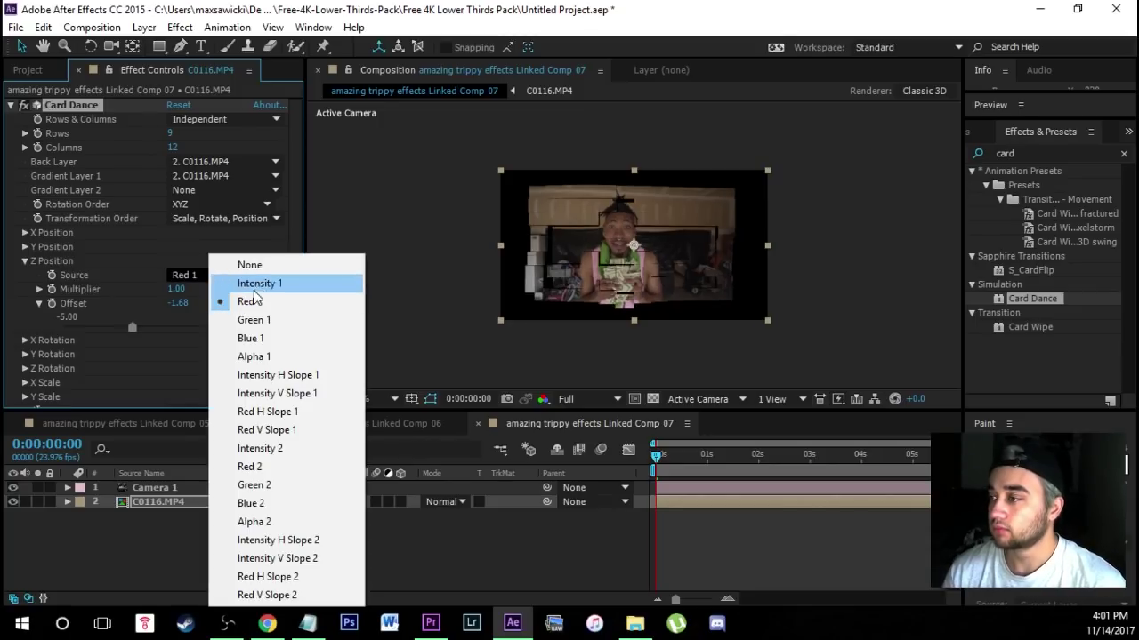
left_click(256, 285)
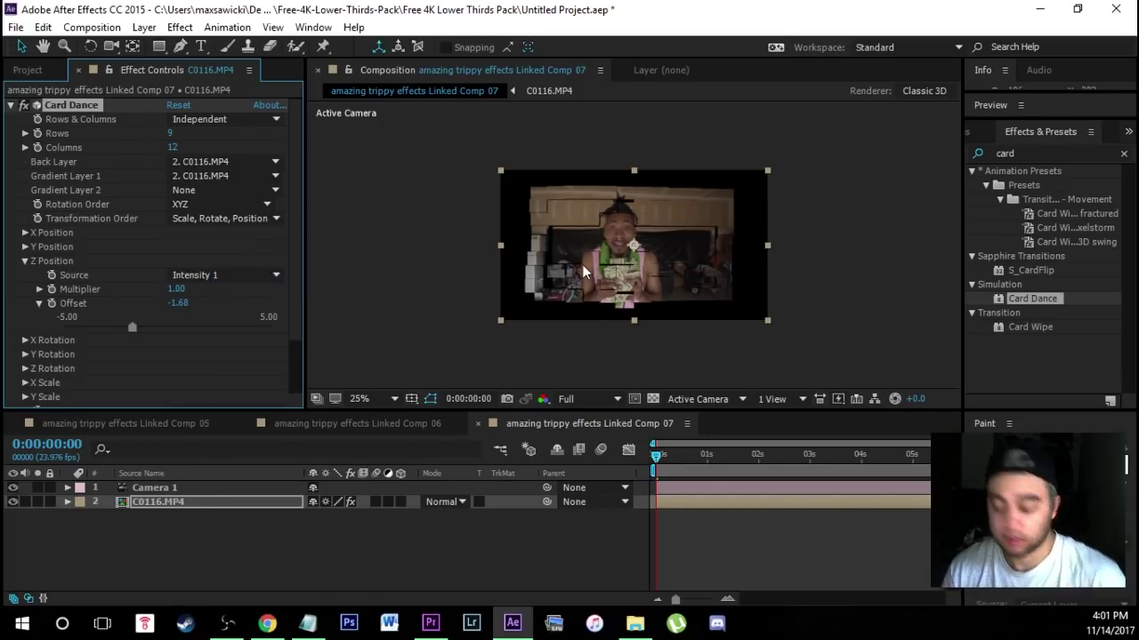
scroll(580, 277, "up", 3)
scroll(569, 262, "down", 3)
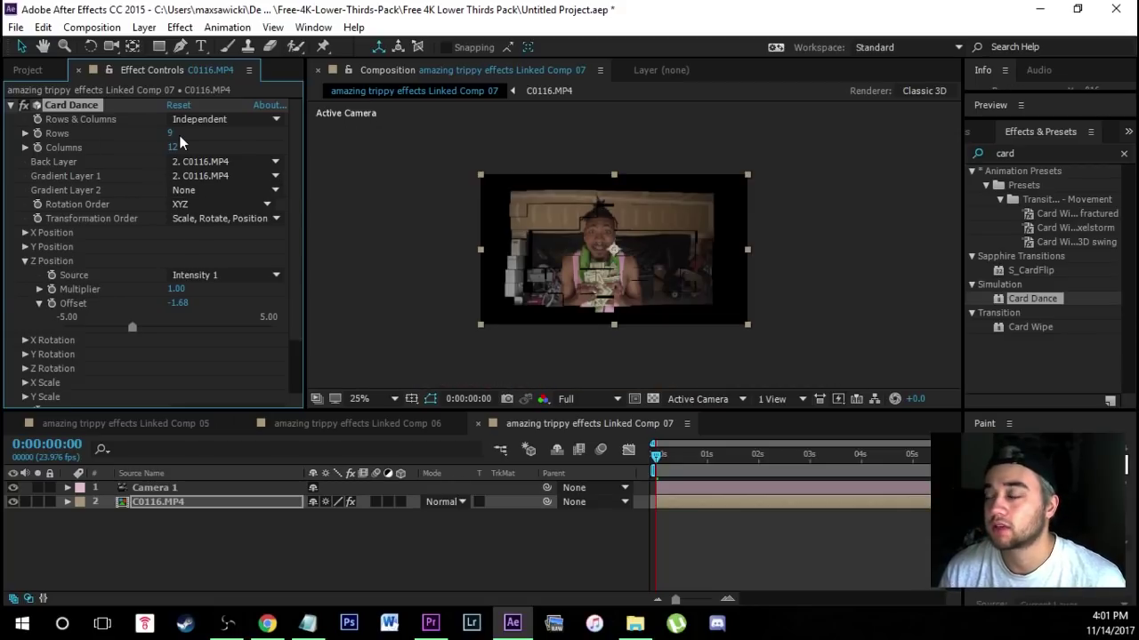
Step: Raise the Card Dance grid to 250 columns and 229 rows
left_click(25, 134)
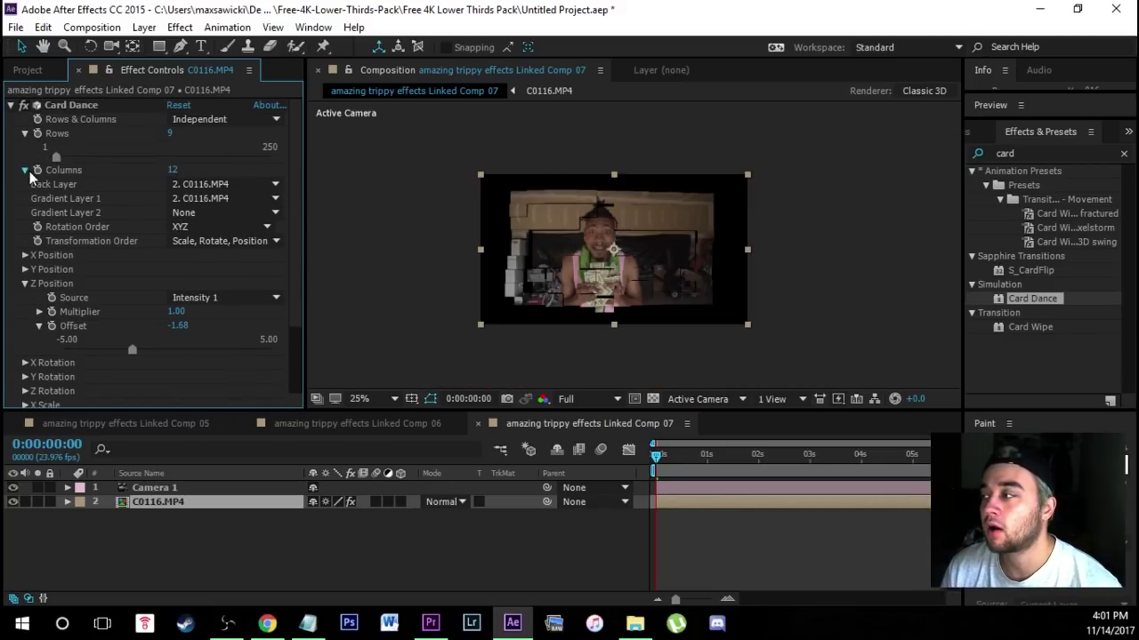
left_click(25, 169)
left_click_drag(71, 201, 277, 203)
left_click_drag(47, 157, 254, 161)
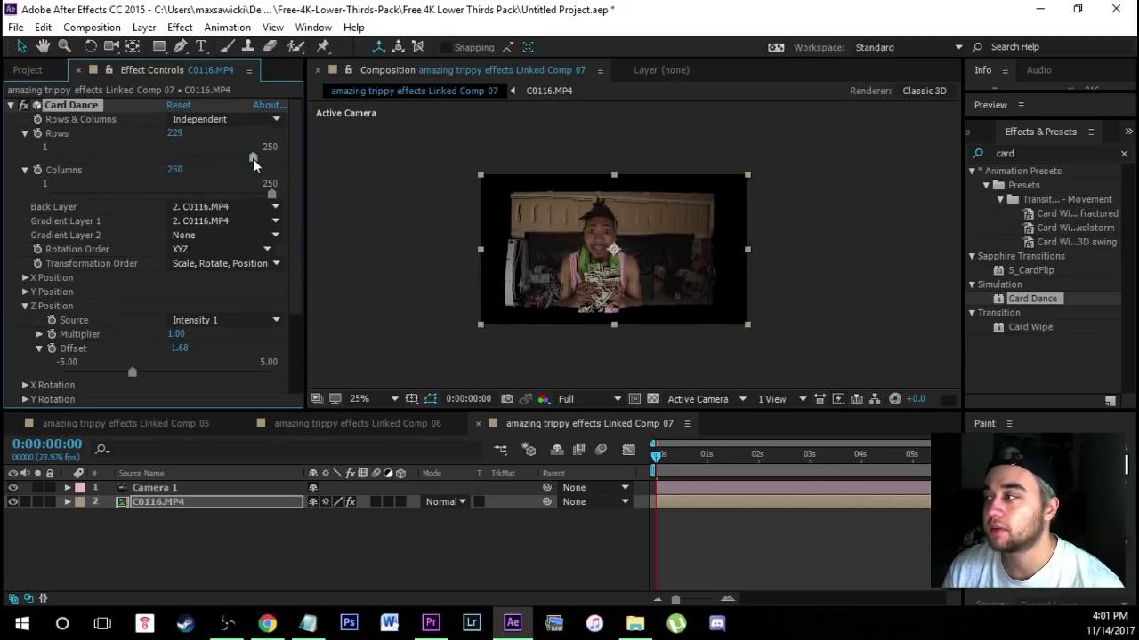
scroll(531, 272, "up", 4)
scroll(570, 279, "down", 2)
scroll(570, 278, "up", 3)
scroll(546, 285, "down", 3)
scroll(536, 316, "up", 2)
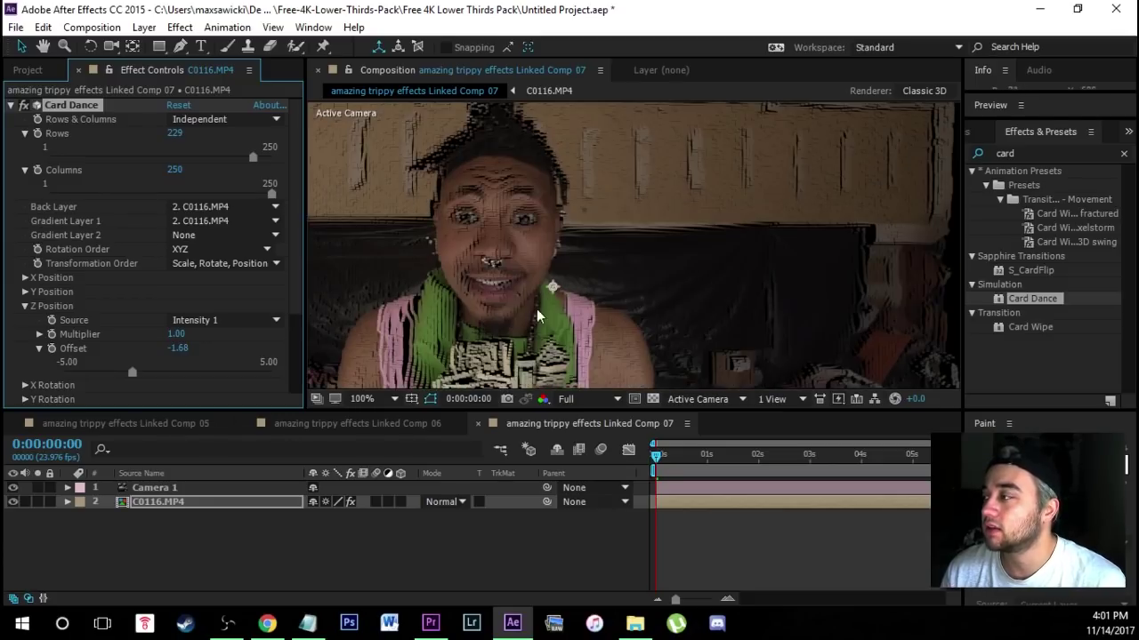
scroll(523, 296, "down", 1)
scroll(534, 267, "up", 1)
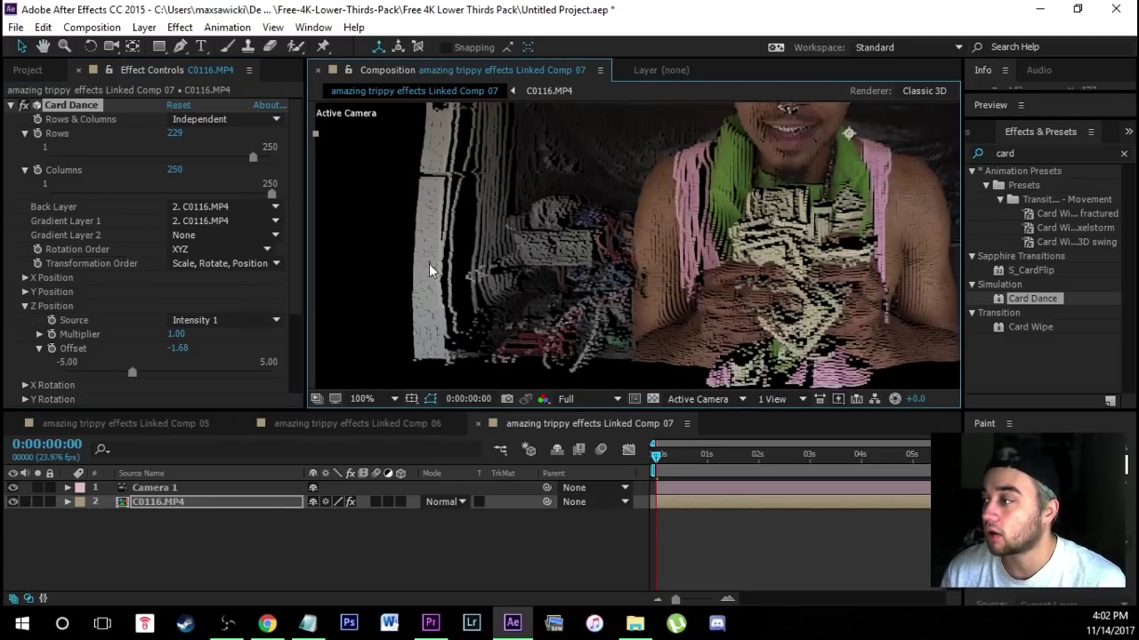
scroll(541, 249, "down", 1)
scroll(641, 292, "up", 2)
scroll(569, 355, "down", 2)
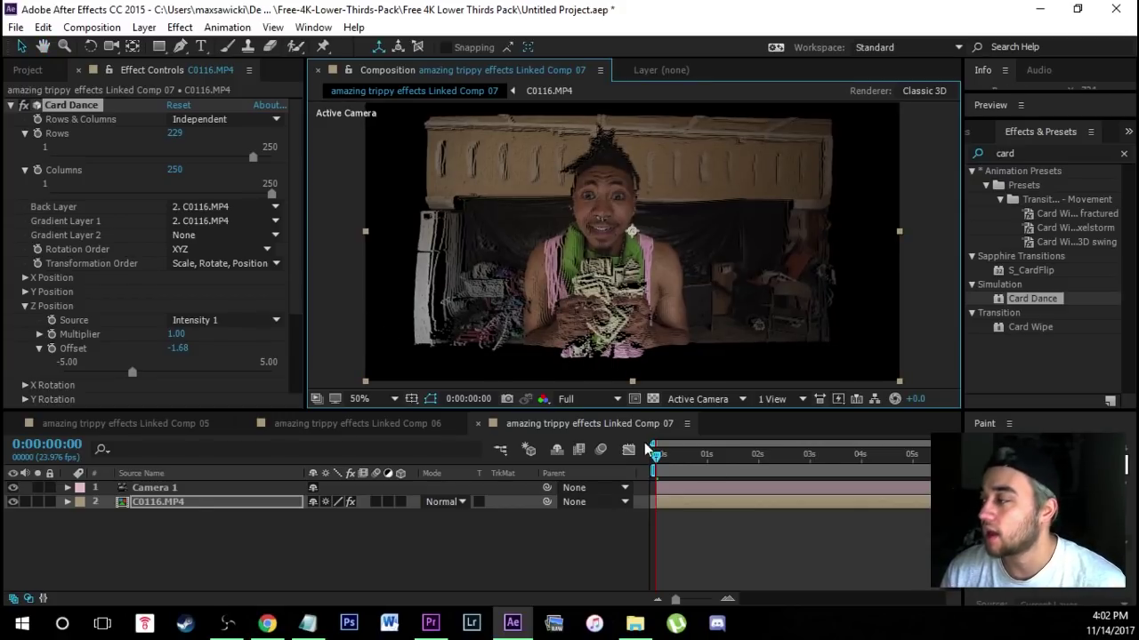
mouse_move(656, 454)
left_mouse_down()
mouse_move(679, 458)
mouse_move(658, 456)
left_mouse_up()
scroll(587, 249, "down", 2)
scroll(587, 249, "up", 2)
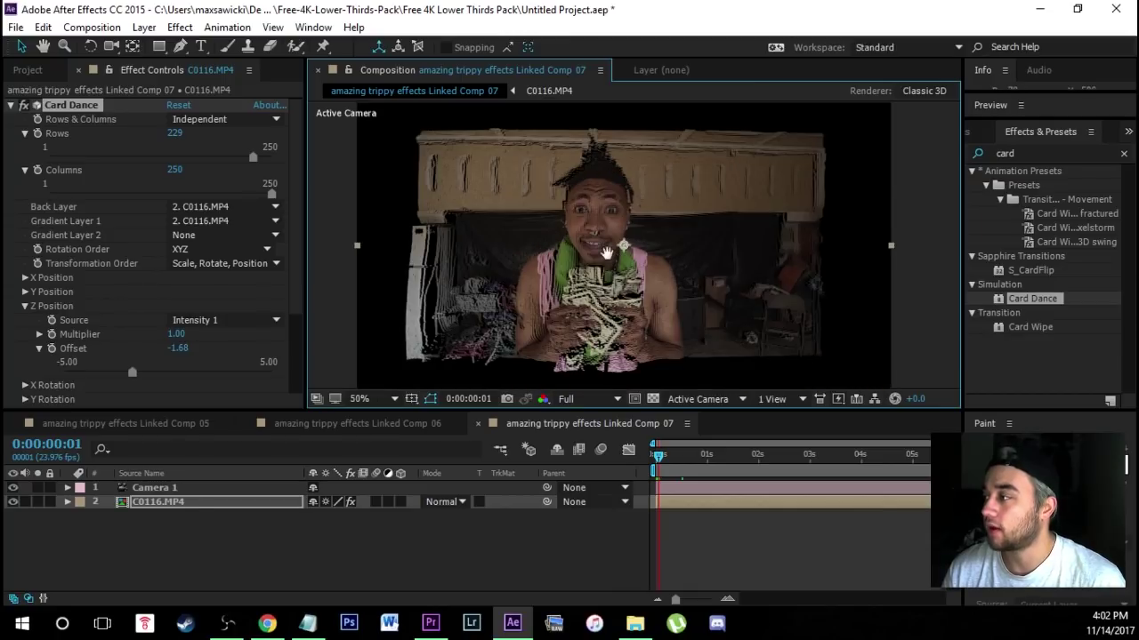
Step: Add Light 1, move it to the top of the layer stack, and place it above the subject's head
left_click(144, 26)
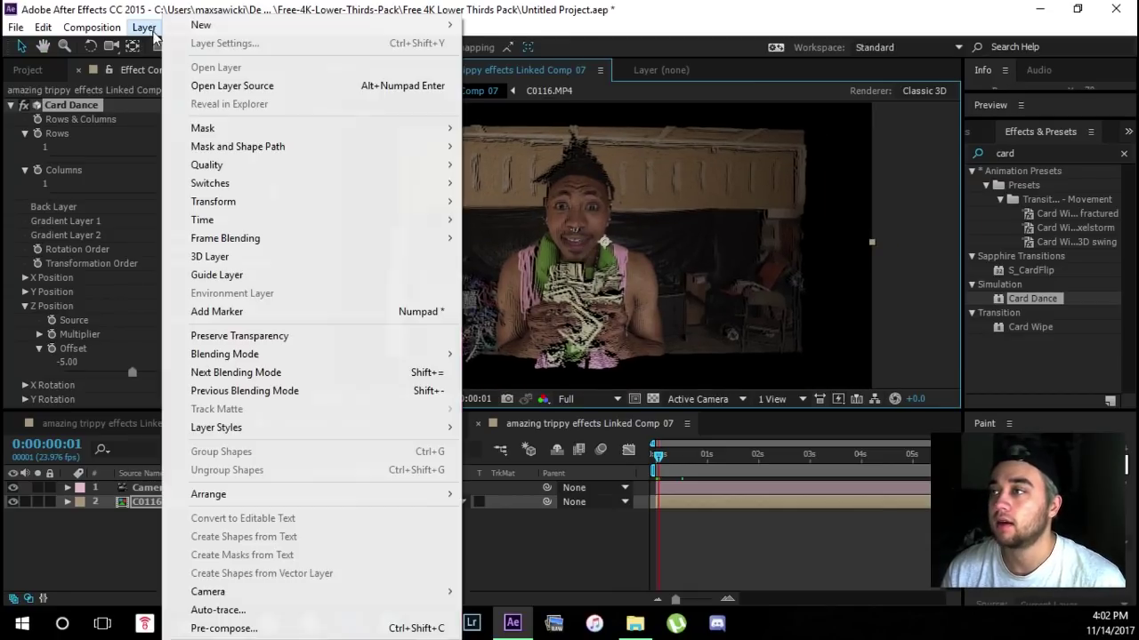
mouse_move(204, 35)
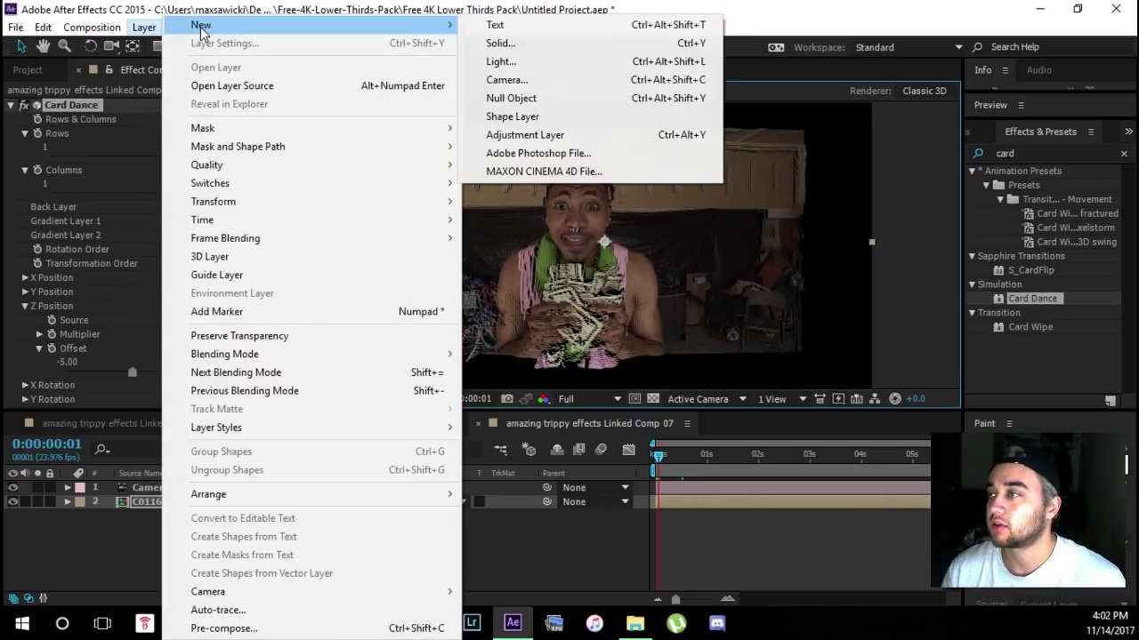
left_click(531, 63)
left_click(493, 534)
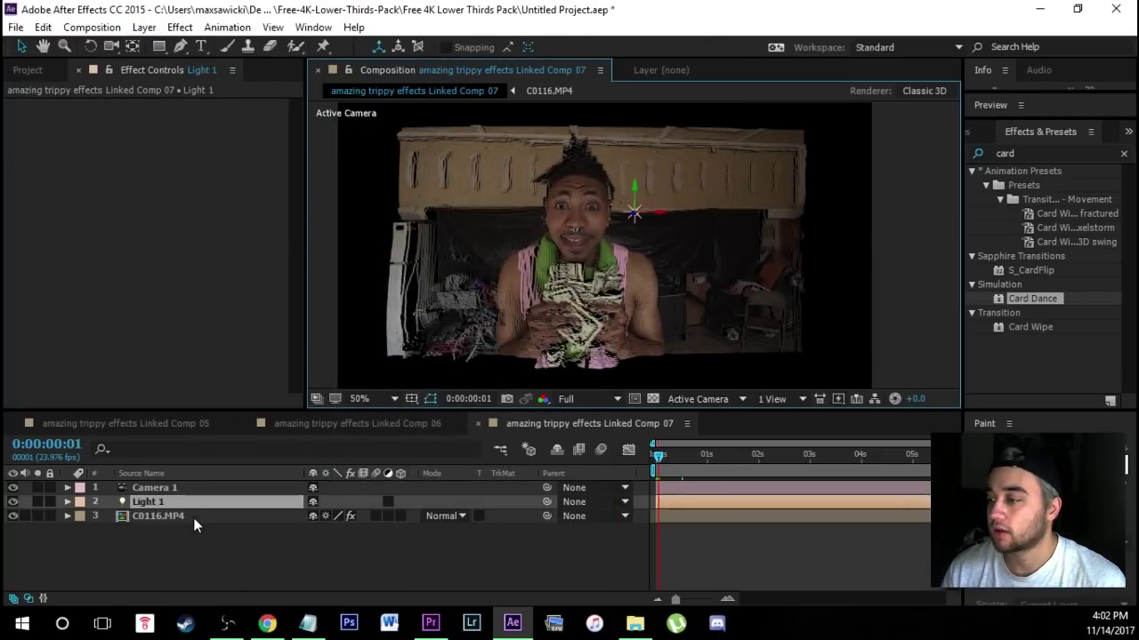
left_click_drag(173, 500, 172, 484)
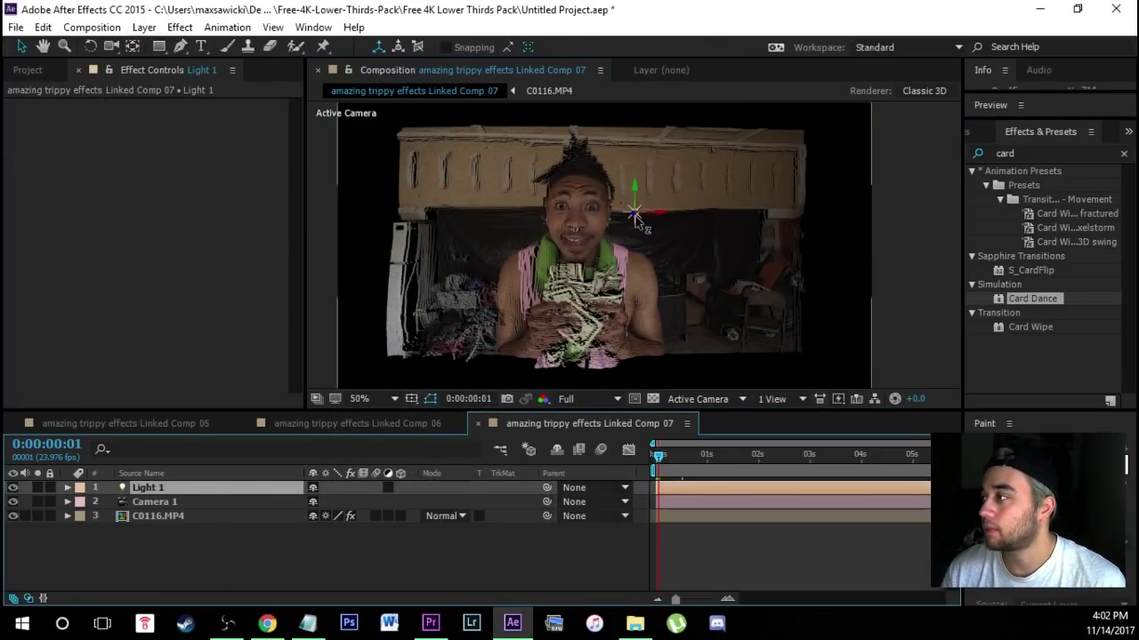
left_click_drag(636, 214, 583, 124)
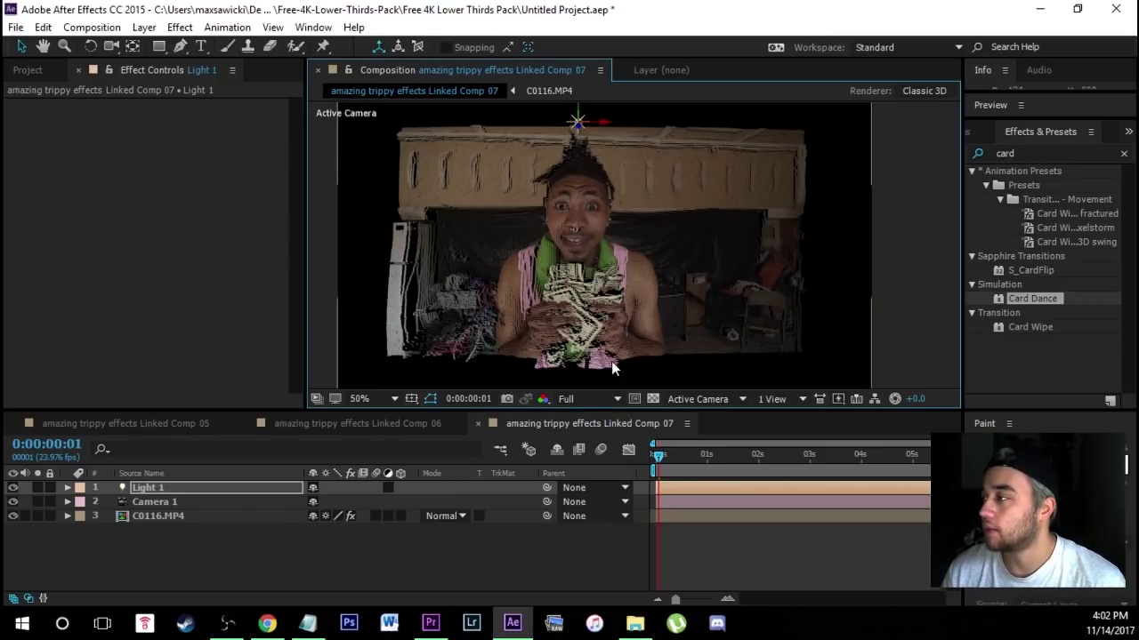
Step: Test extreme Z Position Offset and Multiplier values, then settle on Multiplier 1.00 and Offset -1.44
left_click(234, 519)
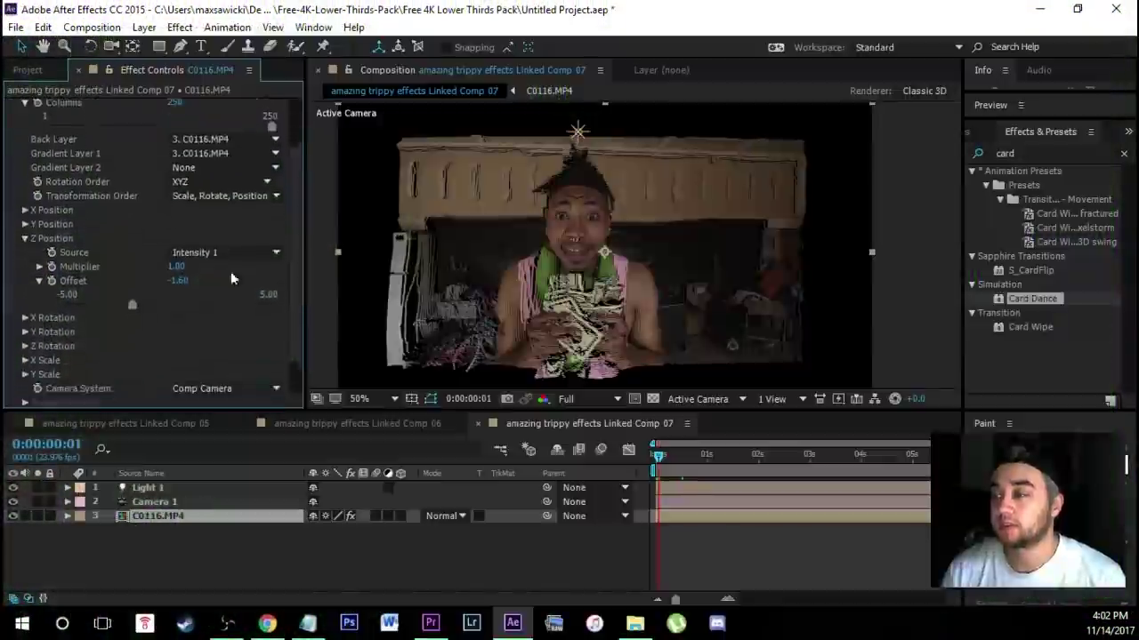
left_click_drag(132, 305, 249, 308)
left_click_drag(539, 353, 593, 307)
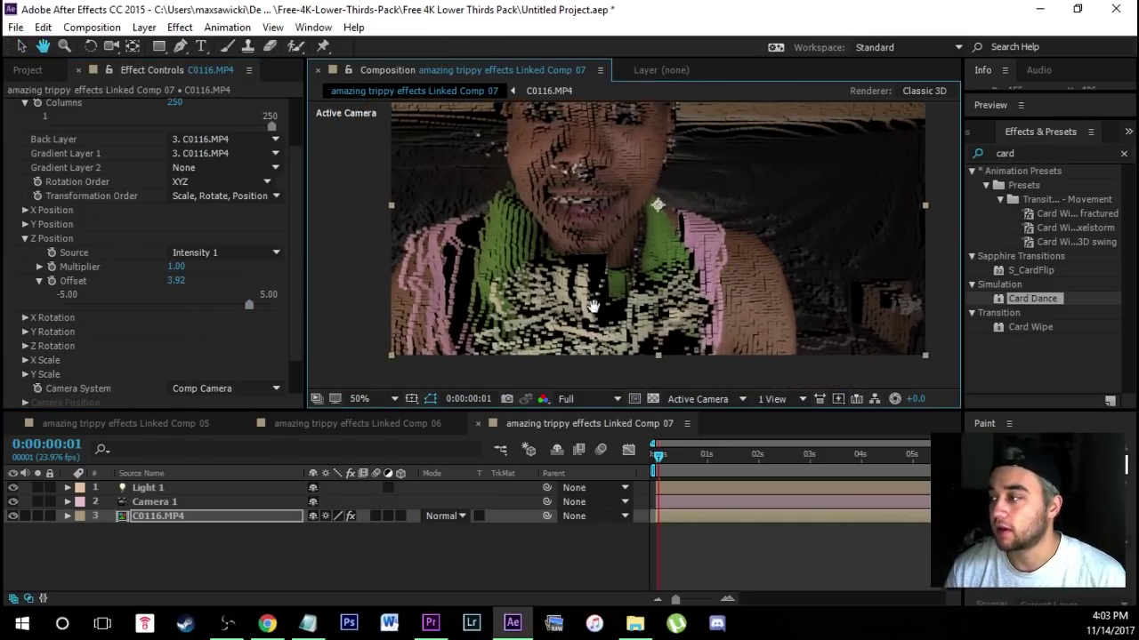
key("v")
left_click_drag(279, 305, 345, 323)
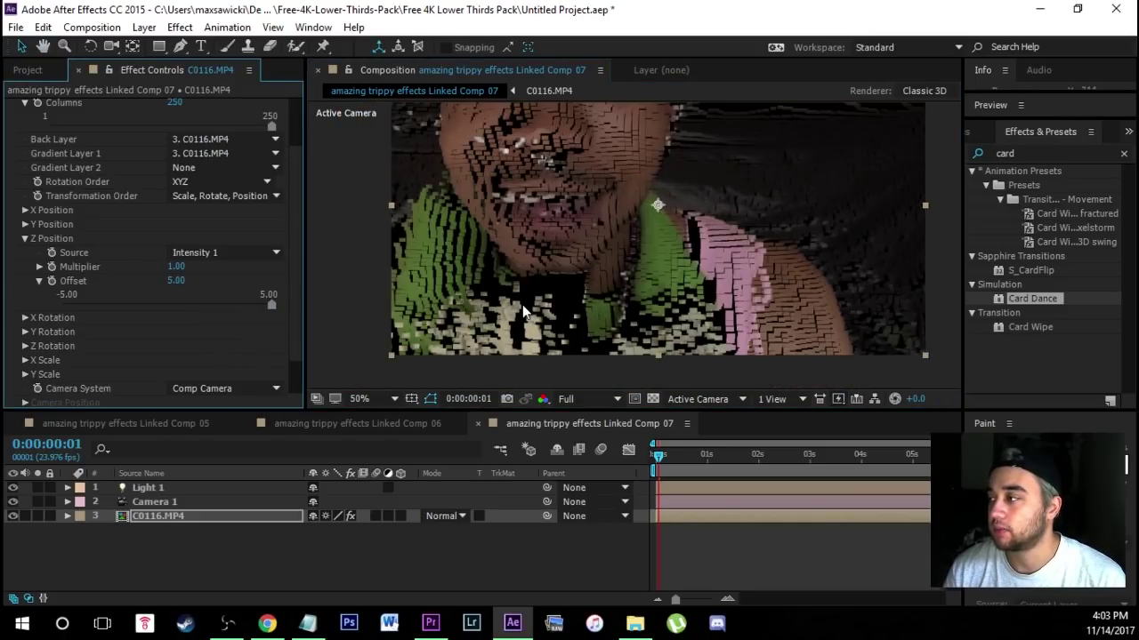
left_click_drag(175, 267, 229, 267)
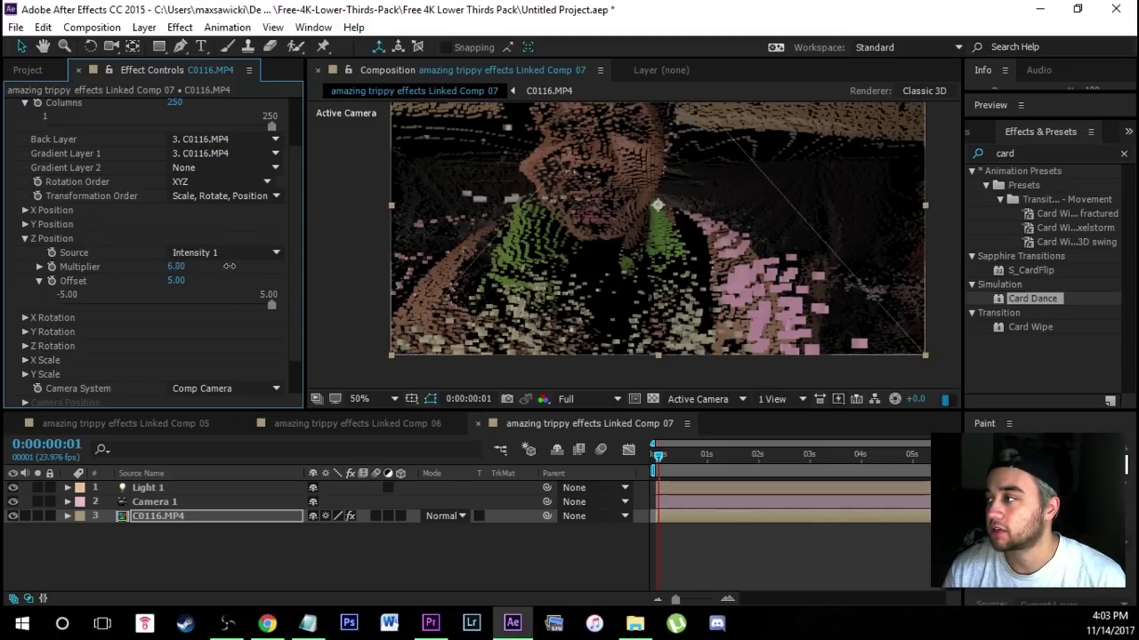
left_click_drag(269, 305, 214, 305)
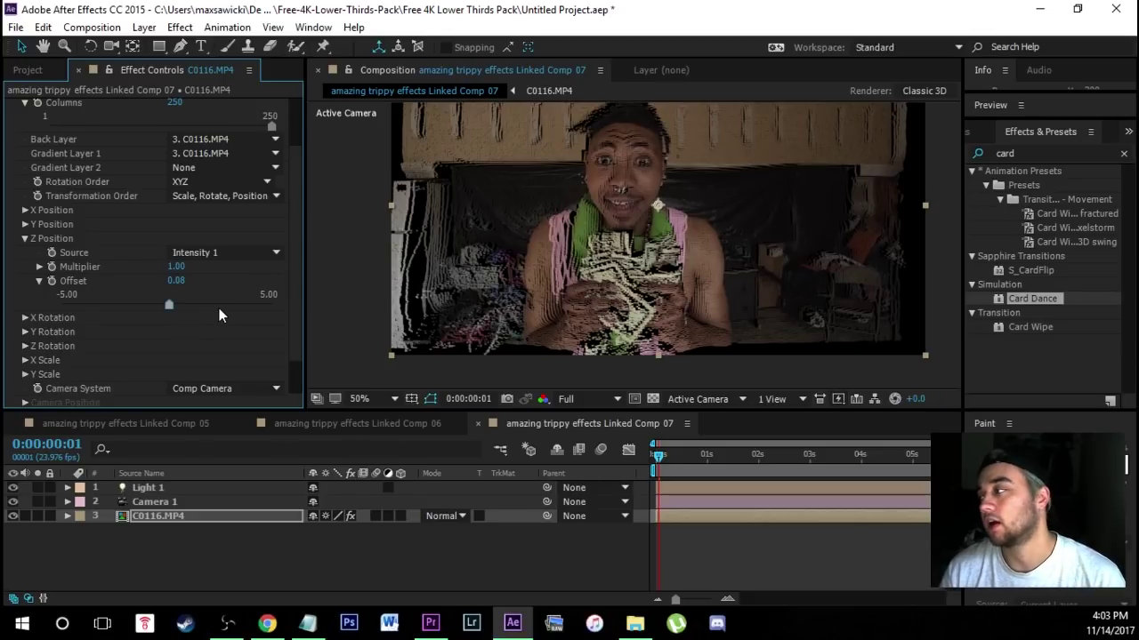
left_click_drag(623, 240, 552, 258)
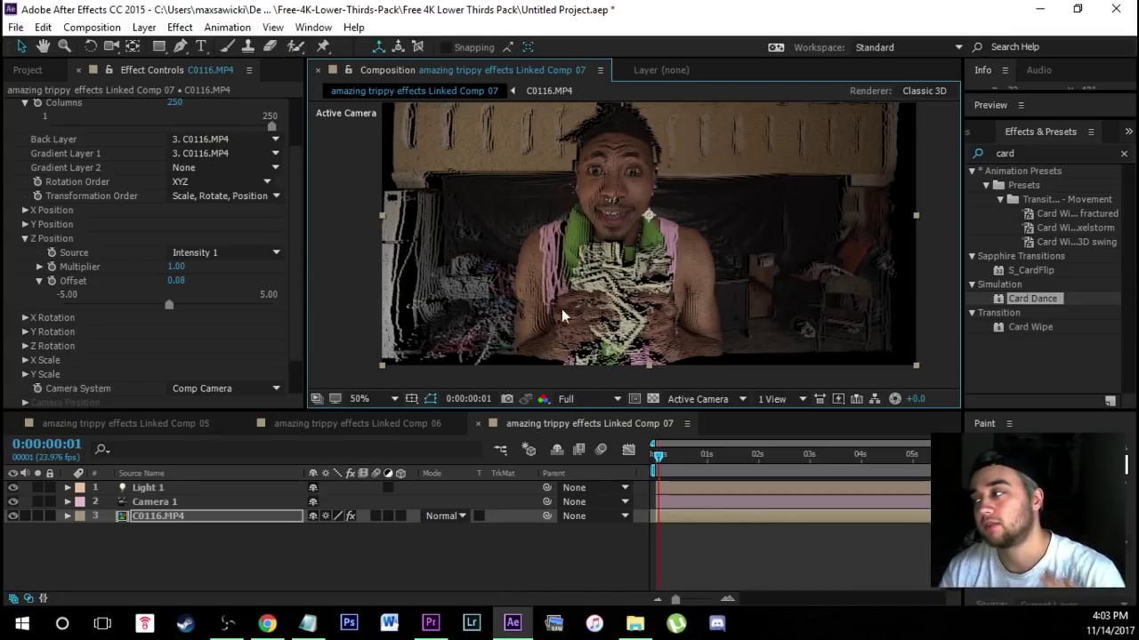
left_click(138, 305)
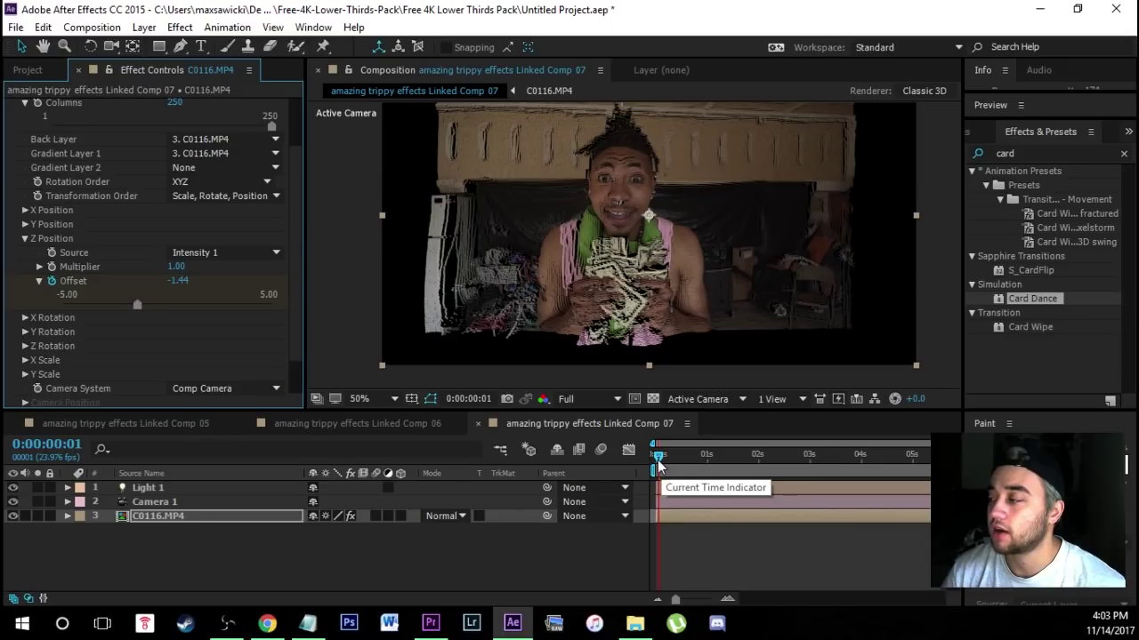
Step: At about two seconds, keyframe the Z Position Offset up to 3.36
left_click_drag(659, 457, 745, 478)
left_click(765, 460)
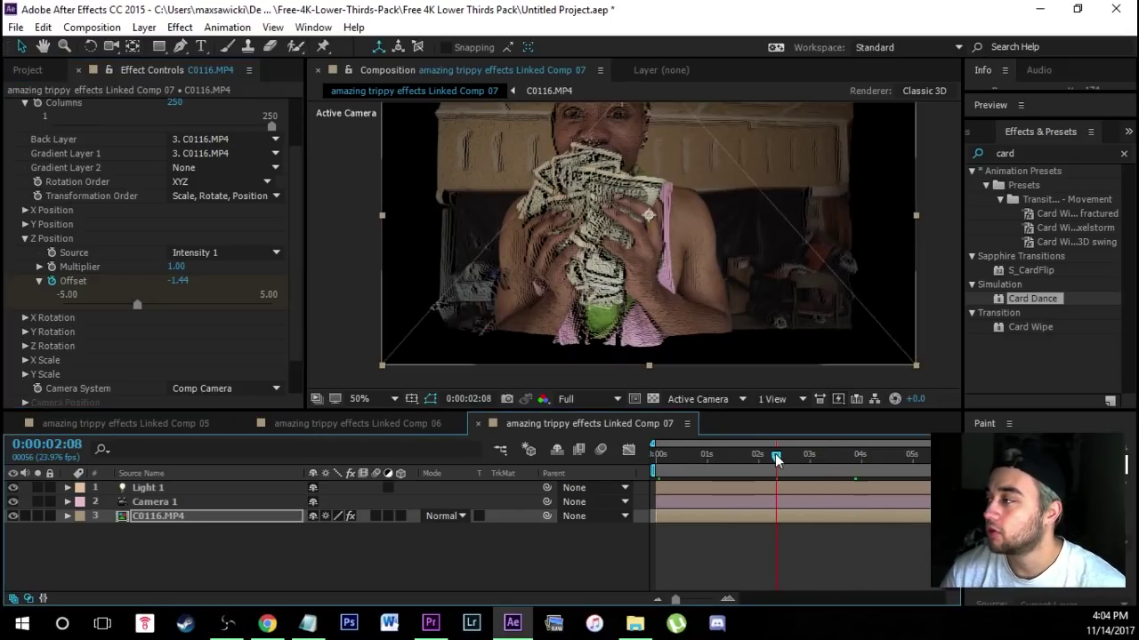
left_click(222, 307)
mouse_move(226, 306)
left_mouse_down()
mouse_move(209, 305)
mouse_move(237, 303)
left_mouse_up()
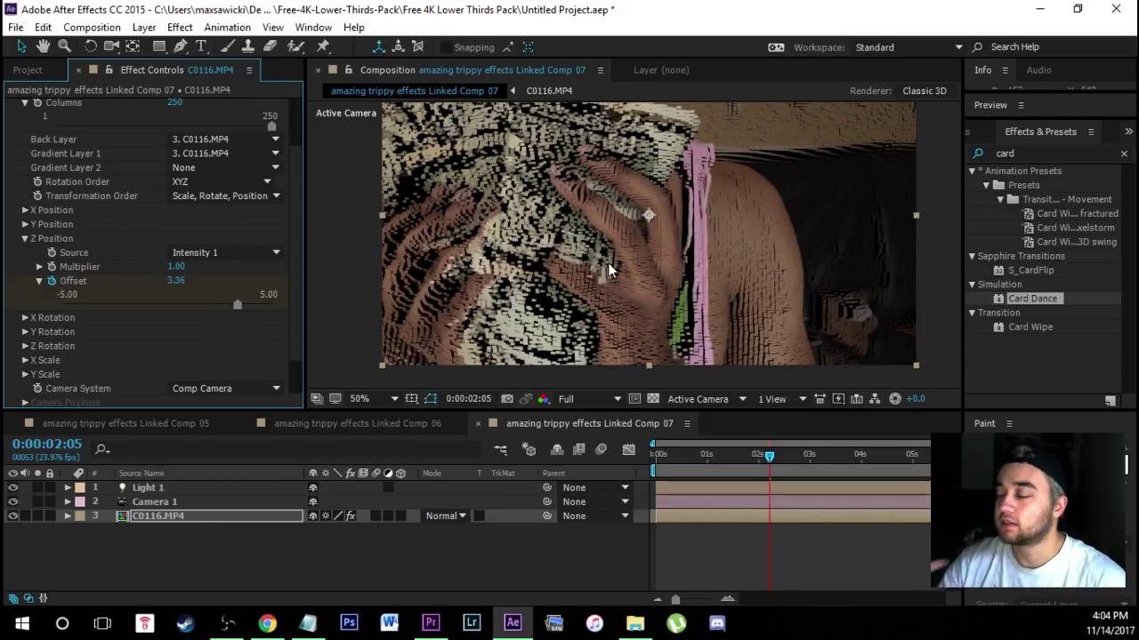
left_click(24, 210)
Step: Keyframe the X Position Offset from the clip start to about 1.75 seconds, then scrub to preview
left_click_drag(771, 457, 660, 463)
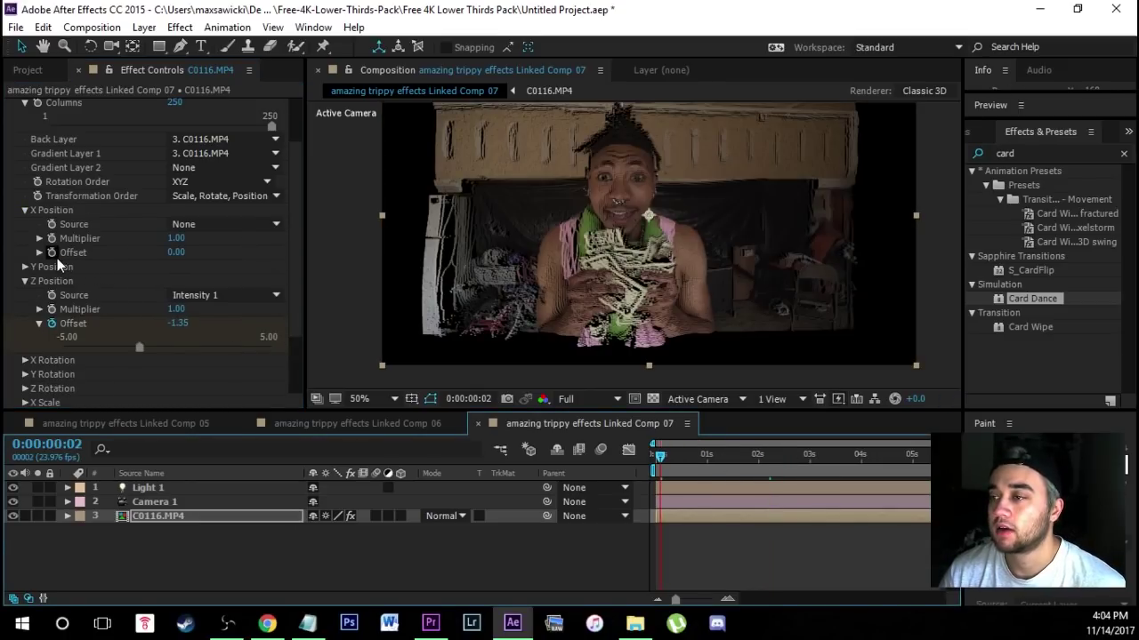
left_click(51, 252)
left_click_drag(701, 456, 747, 455)
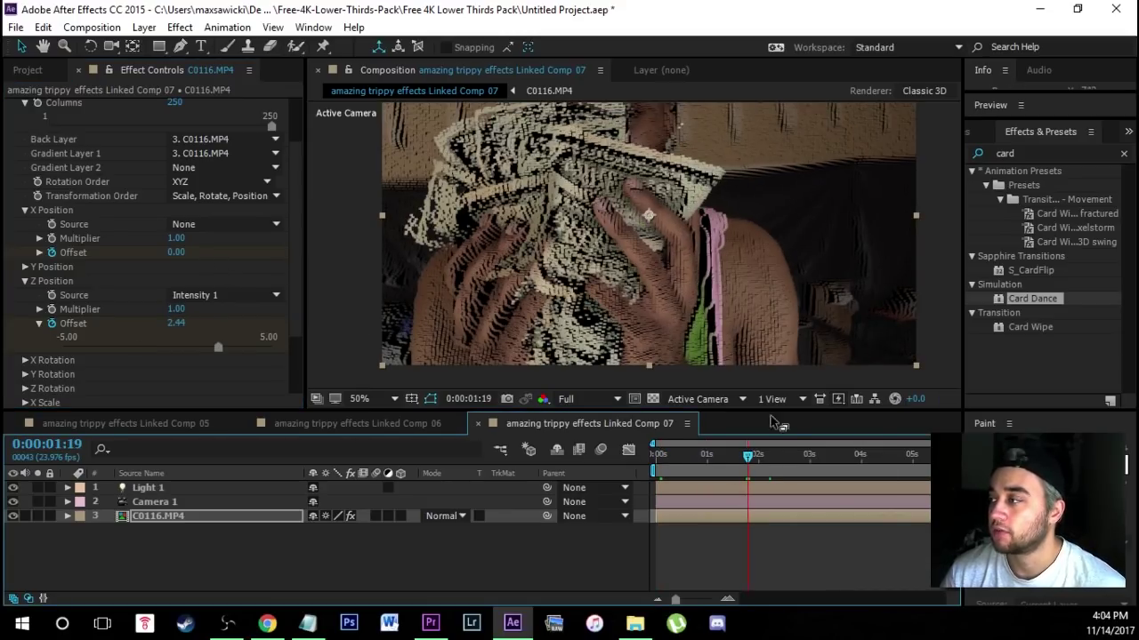
left_click(40, 265)
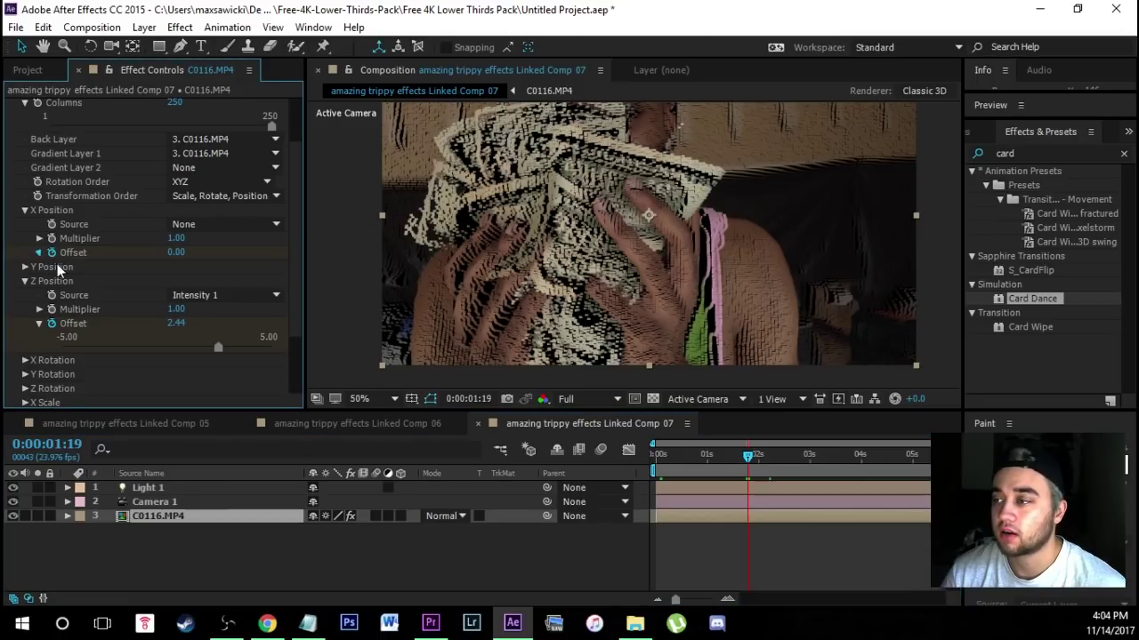
left_click(40, 253)
left_click_drag(167, 277, 174, 276)
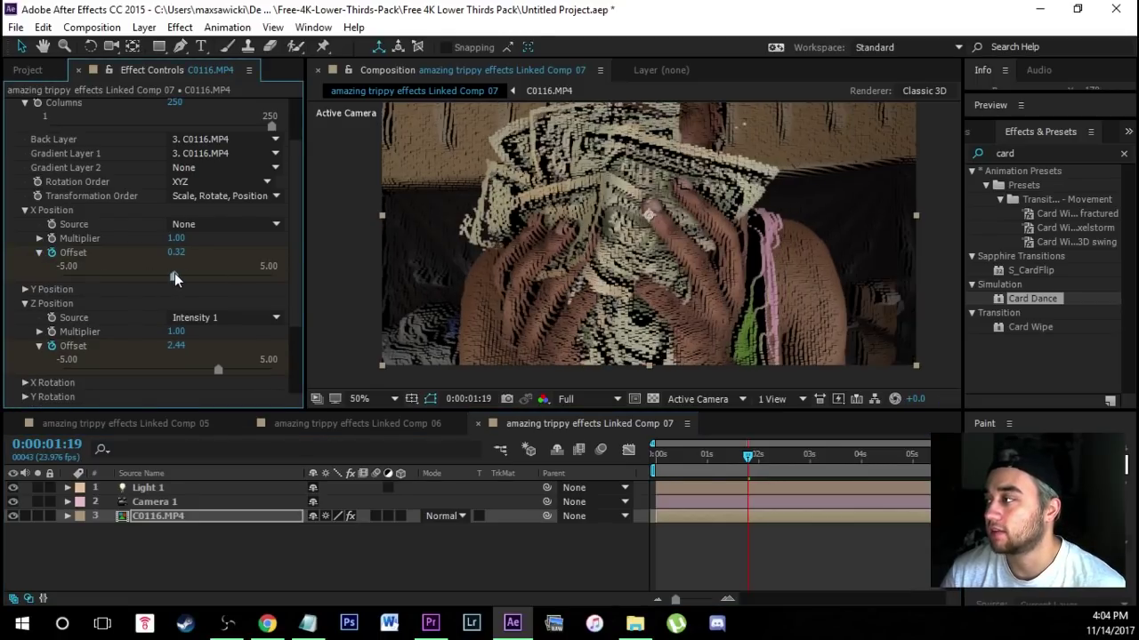
left_click(665, 454)
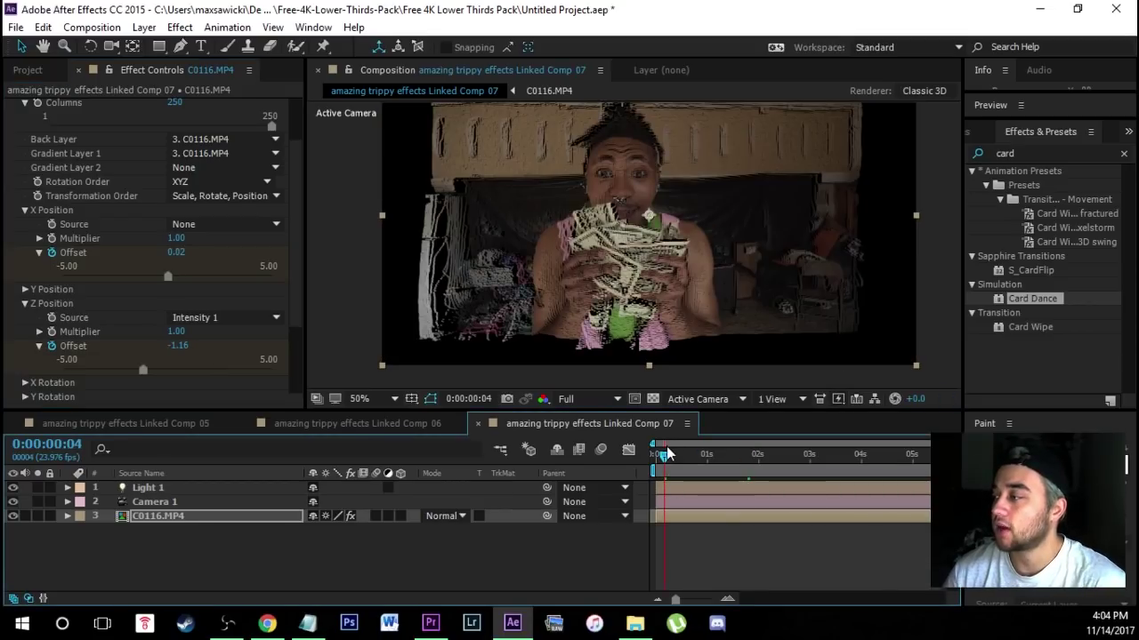
left_click_drag(666, 455, 711, 457)
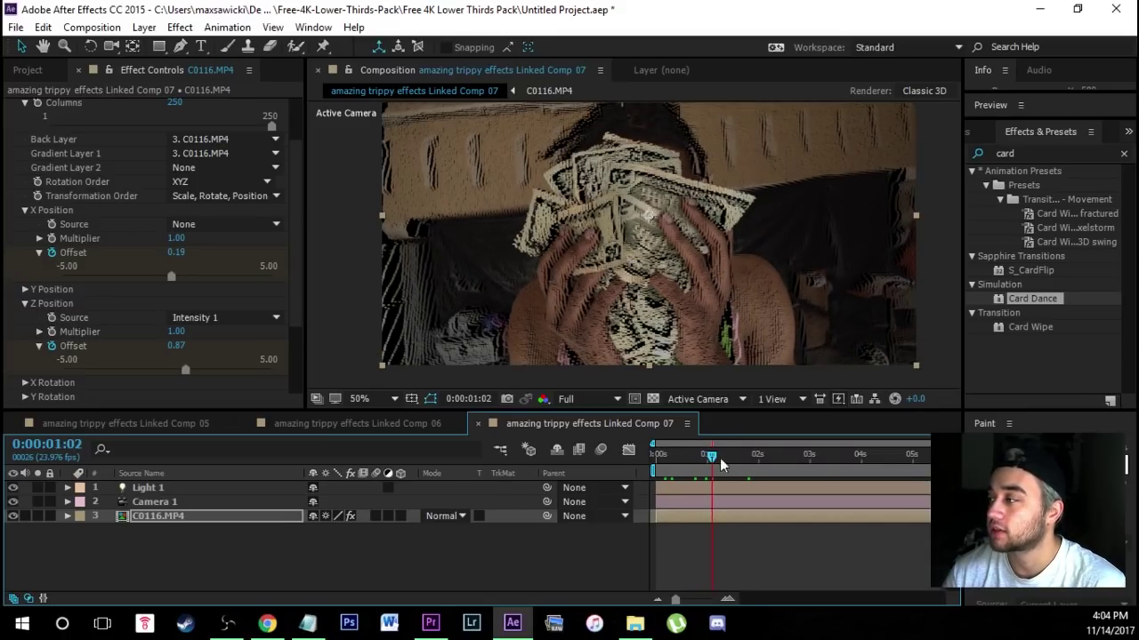
left_click_drag(711, 457, 722, 455)
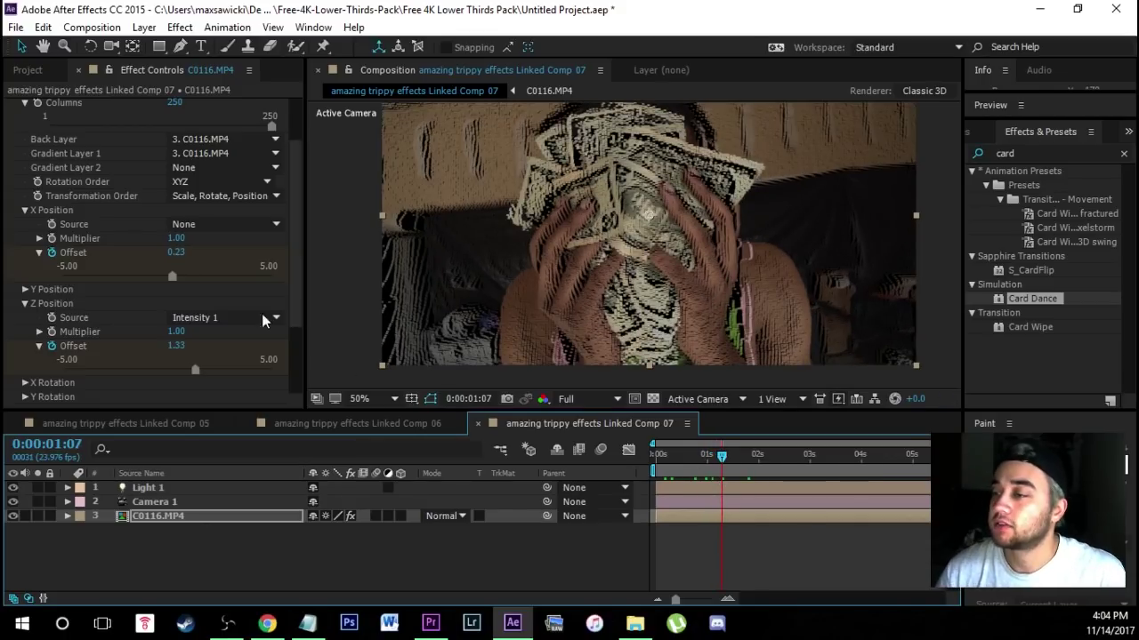
Step: Keyframe the Z Position Multiplier at 0:00:00:09, then raise it to 4.32 at 0:00:01:11
scroll(134, 311, "down", 1)
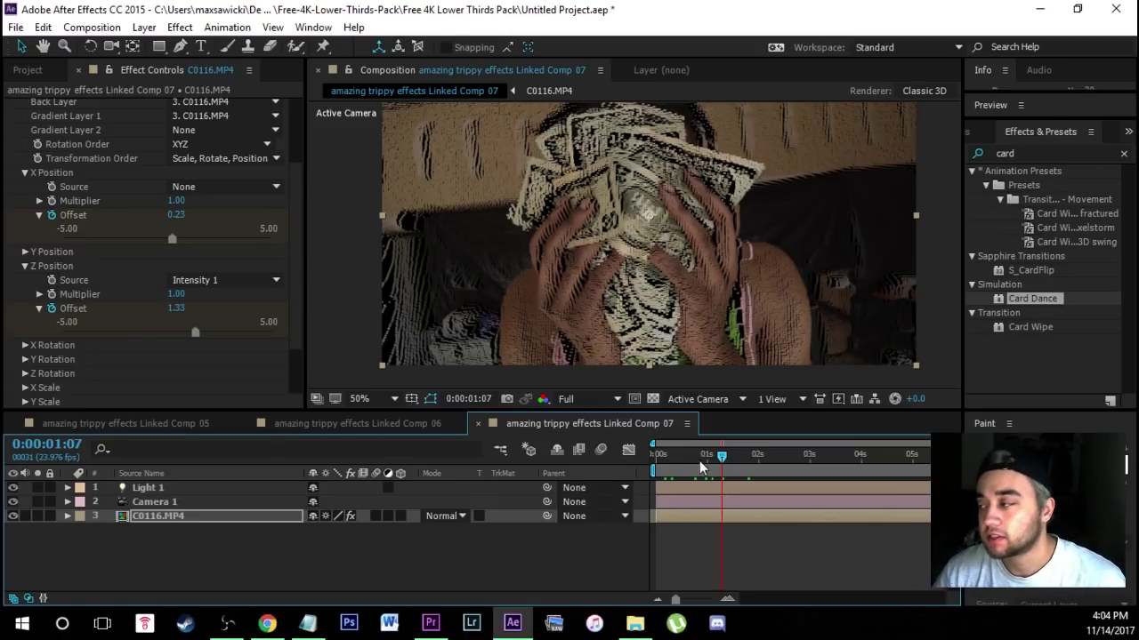
left_click_drag(730, 458, 684, 458)
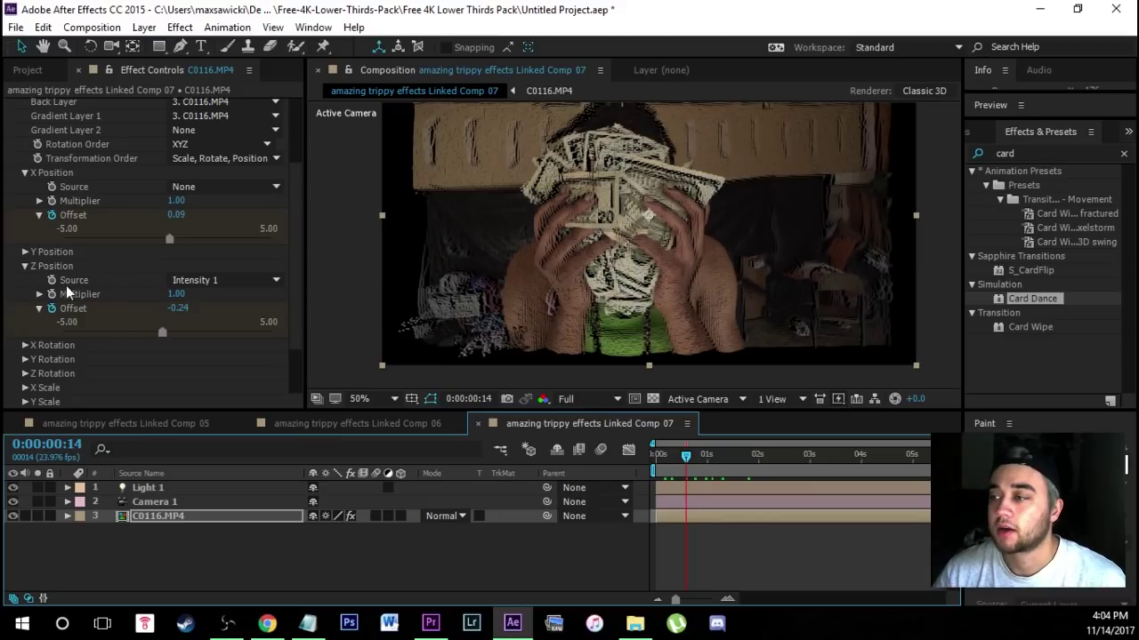
left_click(40, 294)
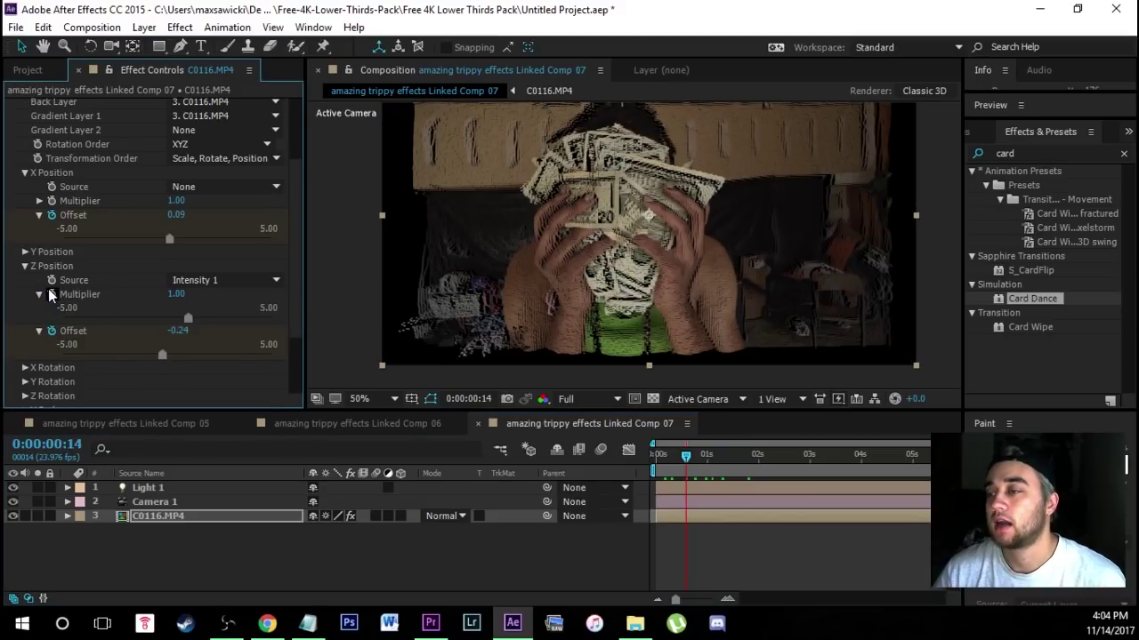
left_click(676, 456)
left_click(51, 294)
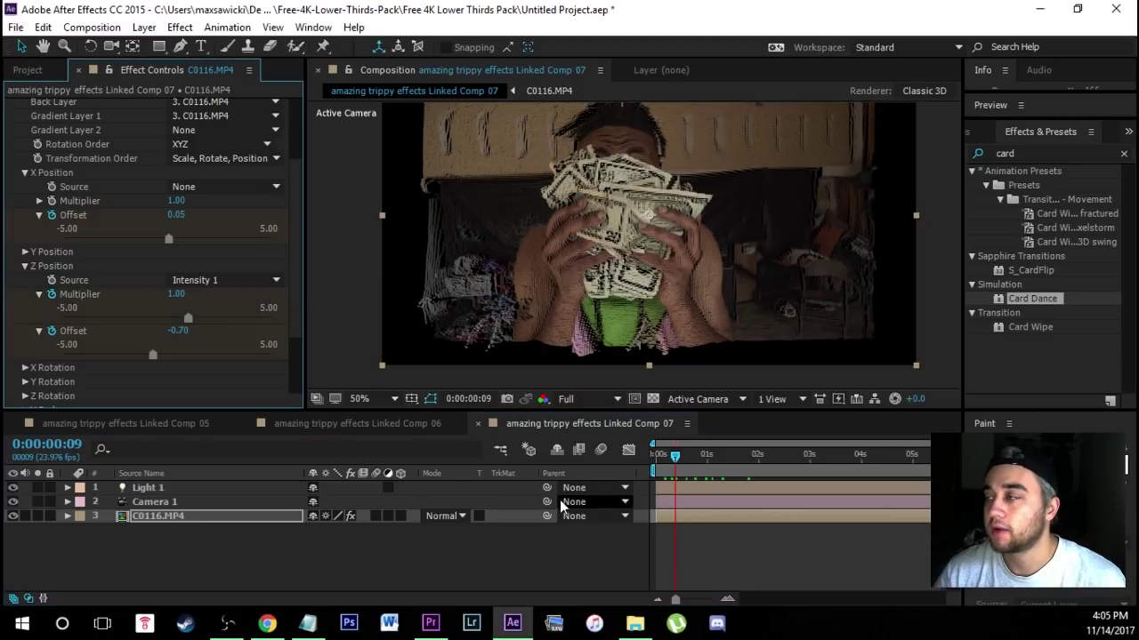
left_click_drag(678, 457, 731, 461)
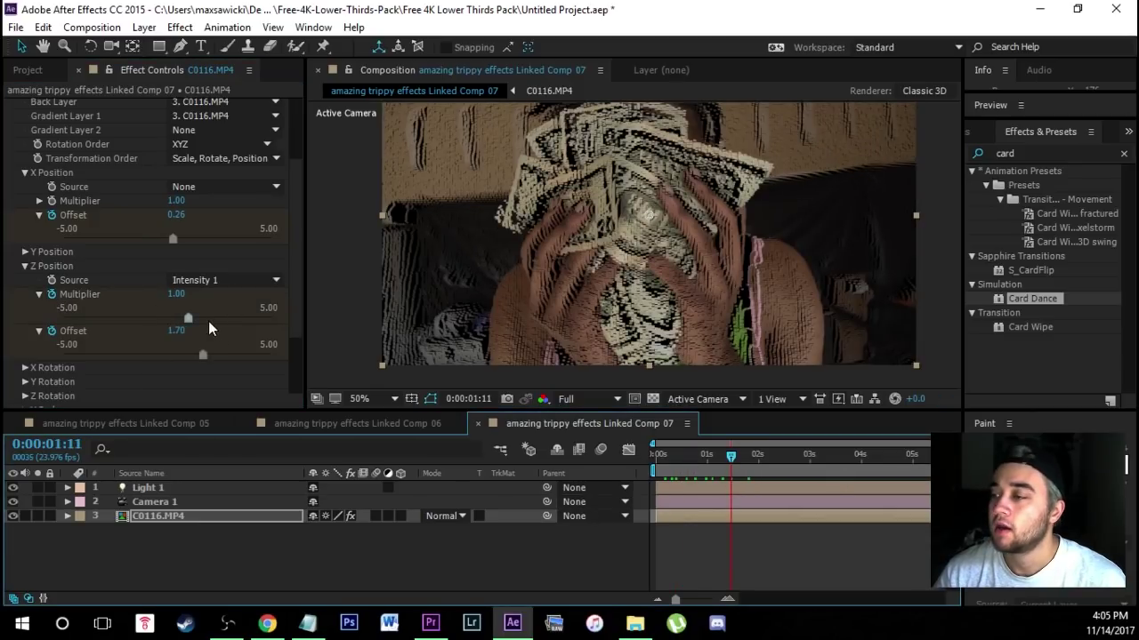
left_click(212, 318)
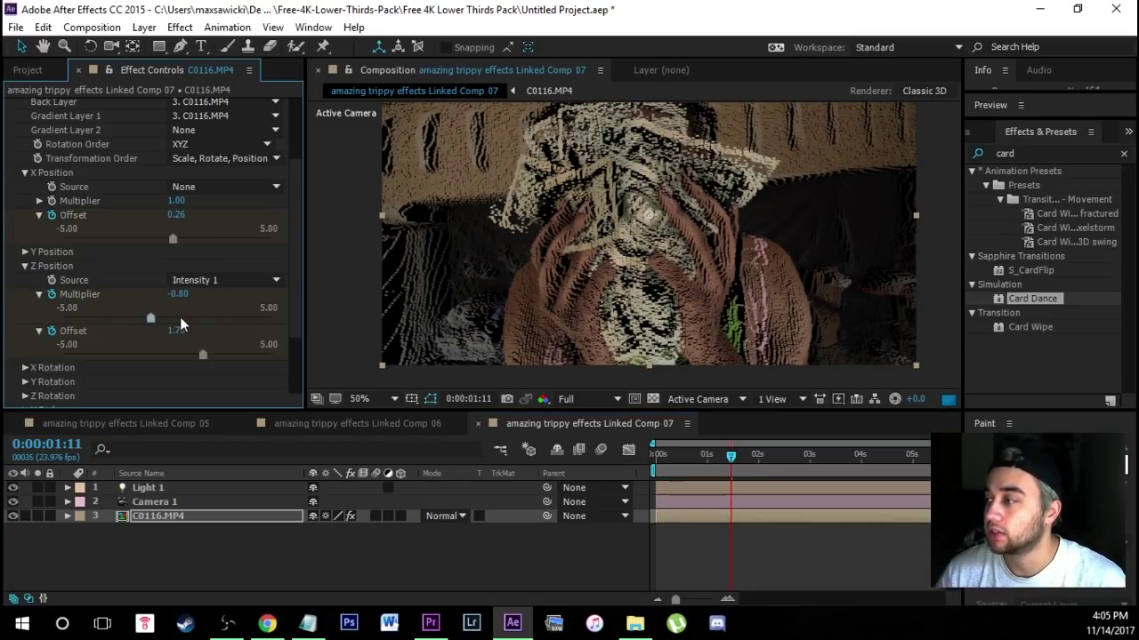
left_click(226, 316)
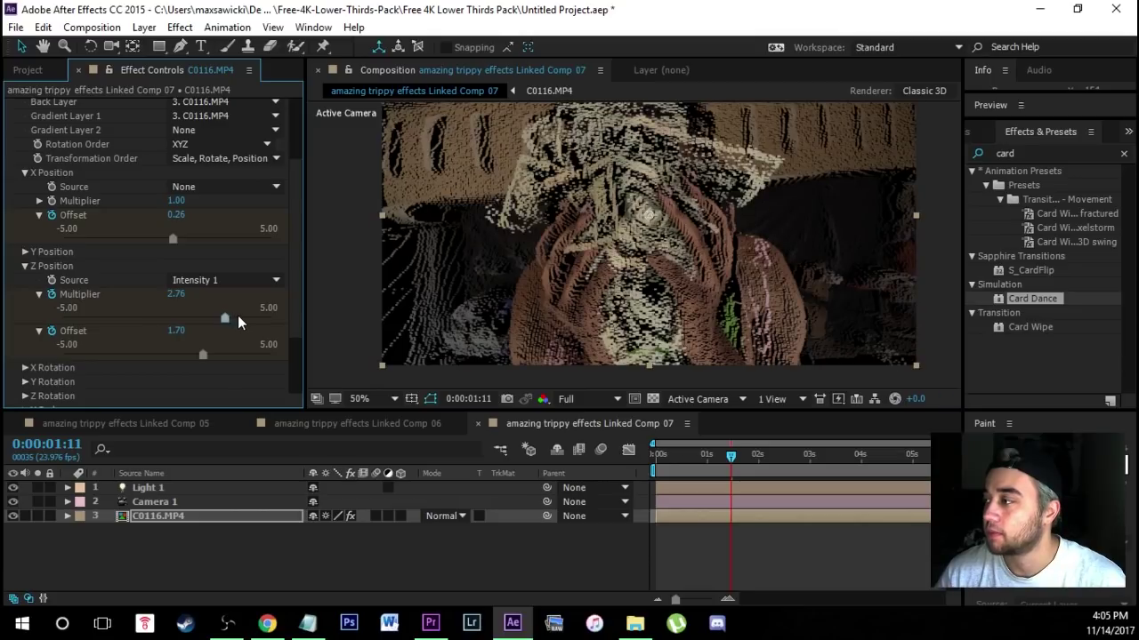
left_click(246, 316)
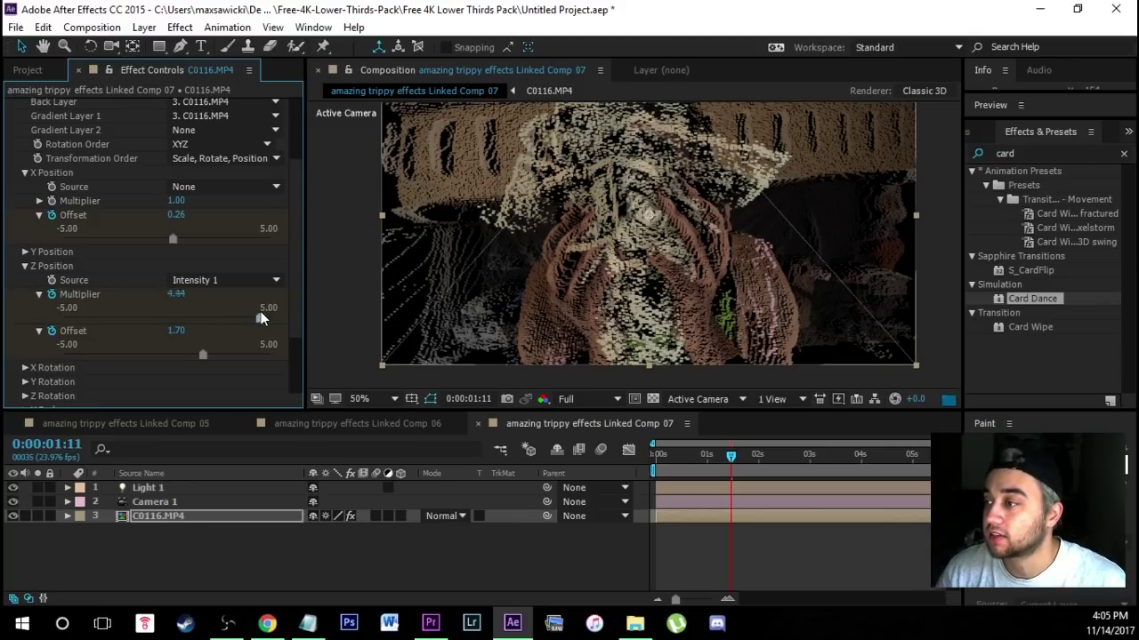
left_click_drag(246, 317, 258, 319)
Step: Lower the Z Position Multiplier sharply at 0:00:02:22 and check the distortion around 0:00:00:20
left_click_drag(788, 455, 805, 455)
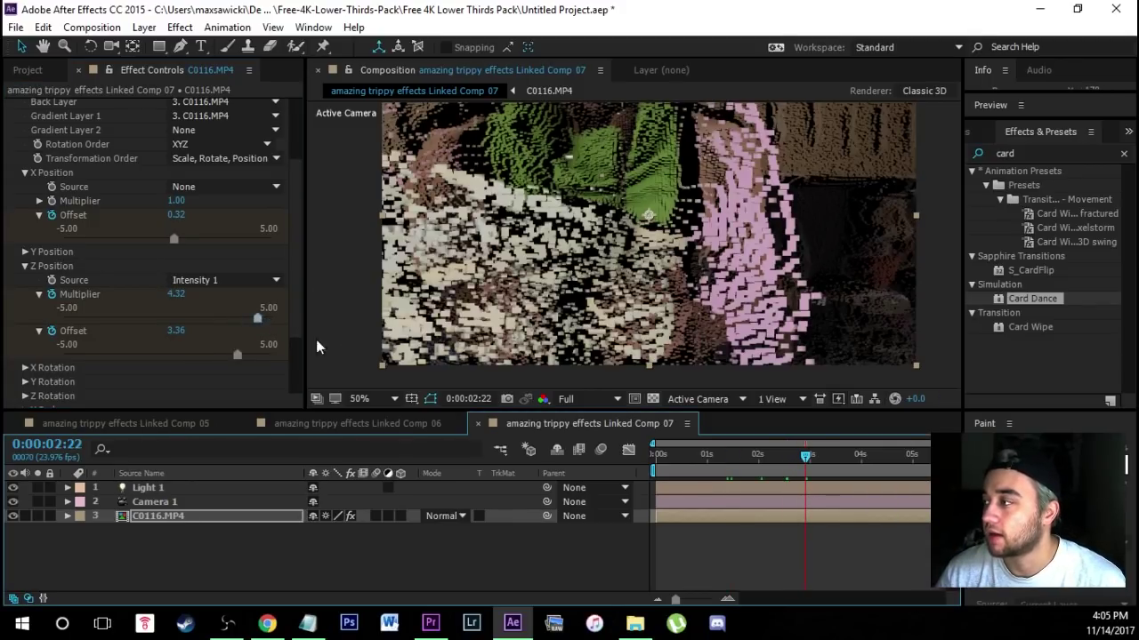
left_click(184, 317)
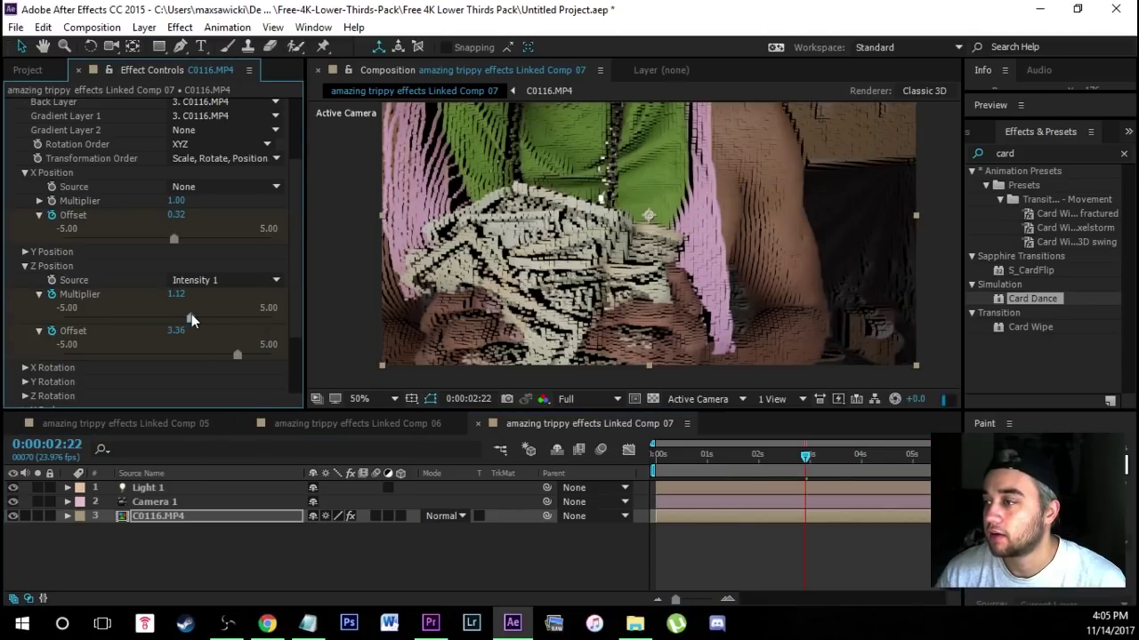
left_click(693, 457)
mouse_move(694, 458)
left_mouse_down()
mouse_move(755, 460)
mouse_move(710, 459)
left_mouse_up()
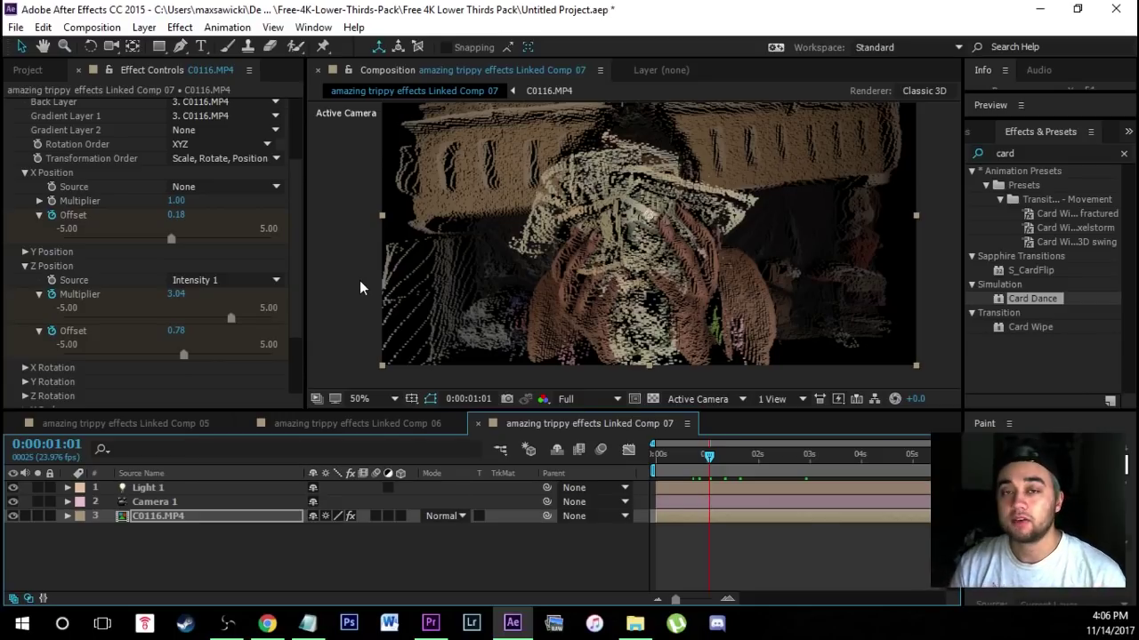
Step: Scrub the comp from 0:00:01:13 back to 0:00:00:02, then scrub Sequence 01 in Premiere Pro
left_click(296, 286)
left_click_drag(296, 285, 292, 325)
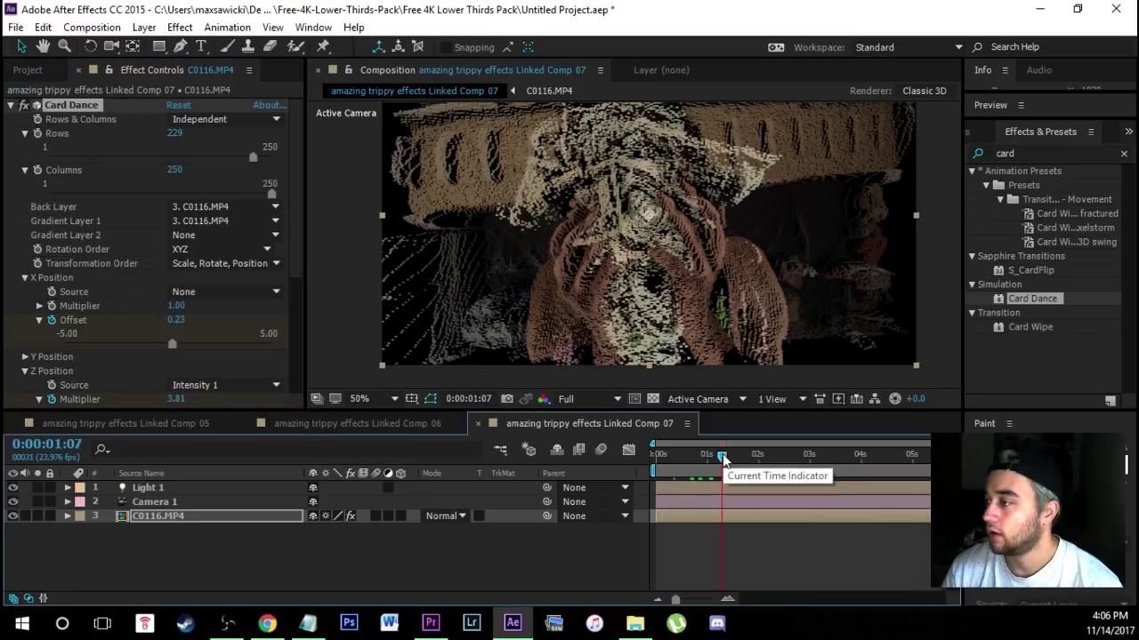
left_click_drag(721, 457, 680, 457)
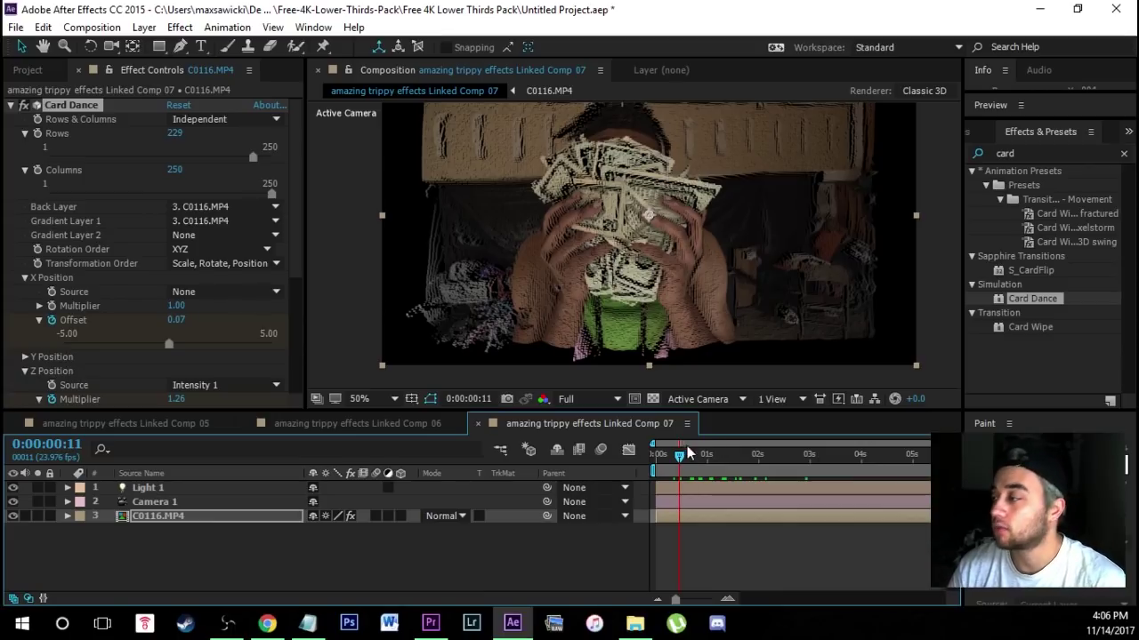
left_click_drag(680, 455, 659, 456)
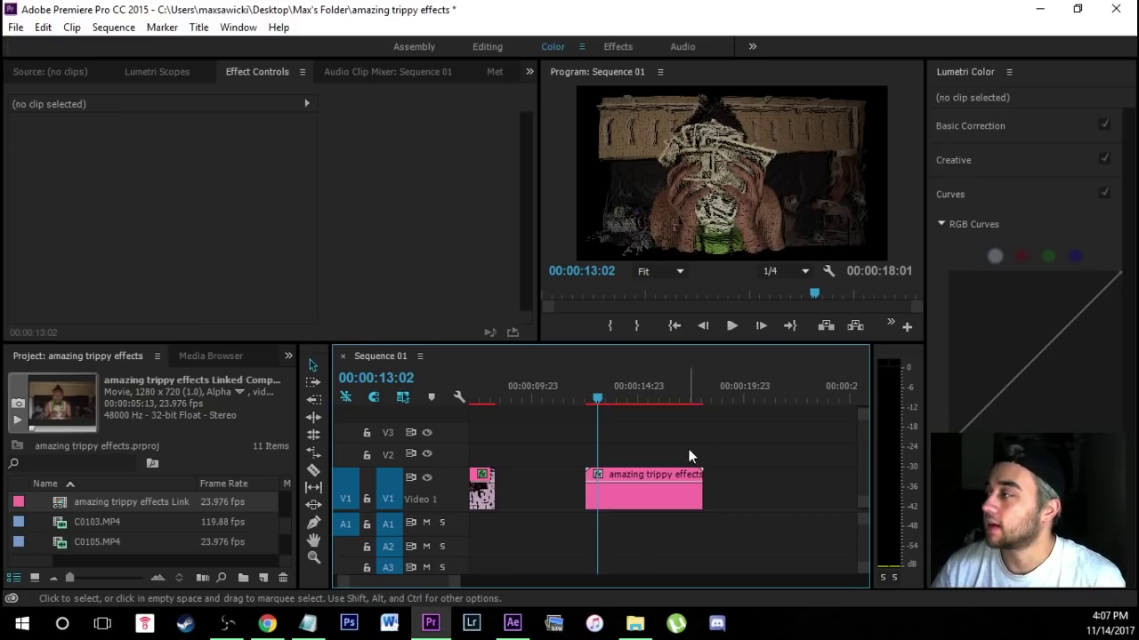
left_click_drag(605, 396, 597, 401)
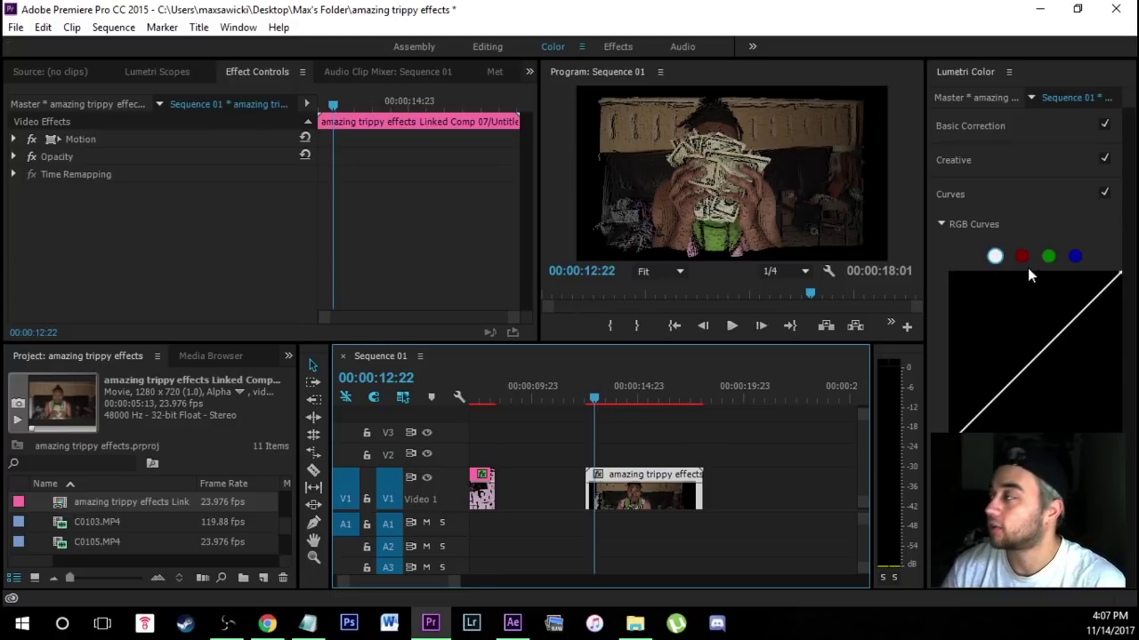
Step: In Lumetri Color Wheels, push the Midtones wheel toward green and lower the Shadows
left_click(978, 194)
left_click(1002, 232)
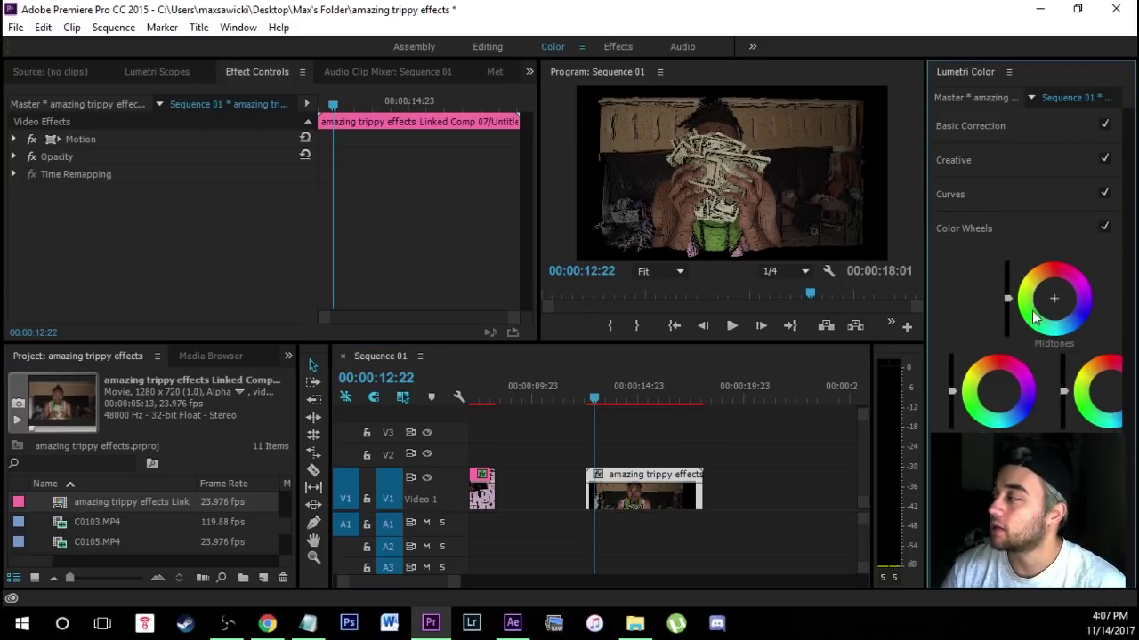
left_click_drag(1039, 327, 1019, 311)
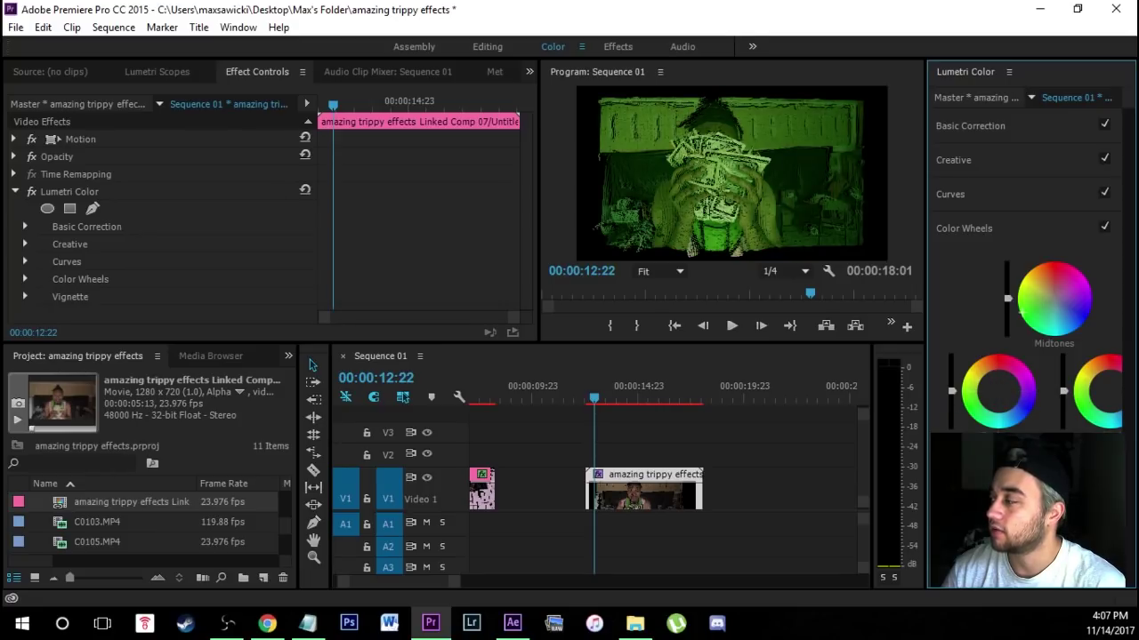
left_click_drag(951, 391, 954, 399)
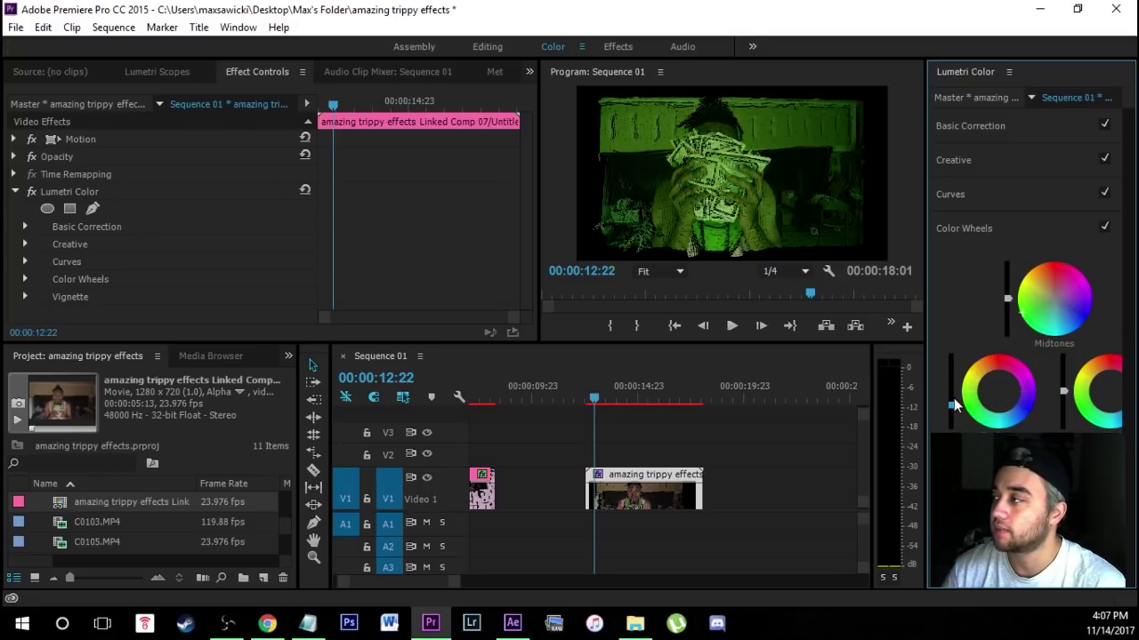
left_click(998, 228)
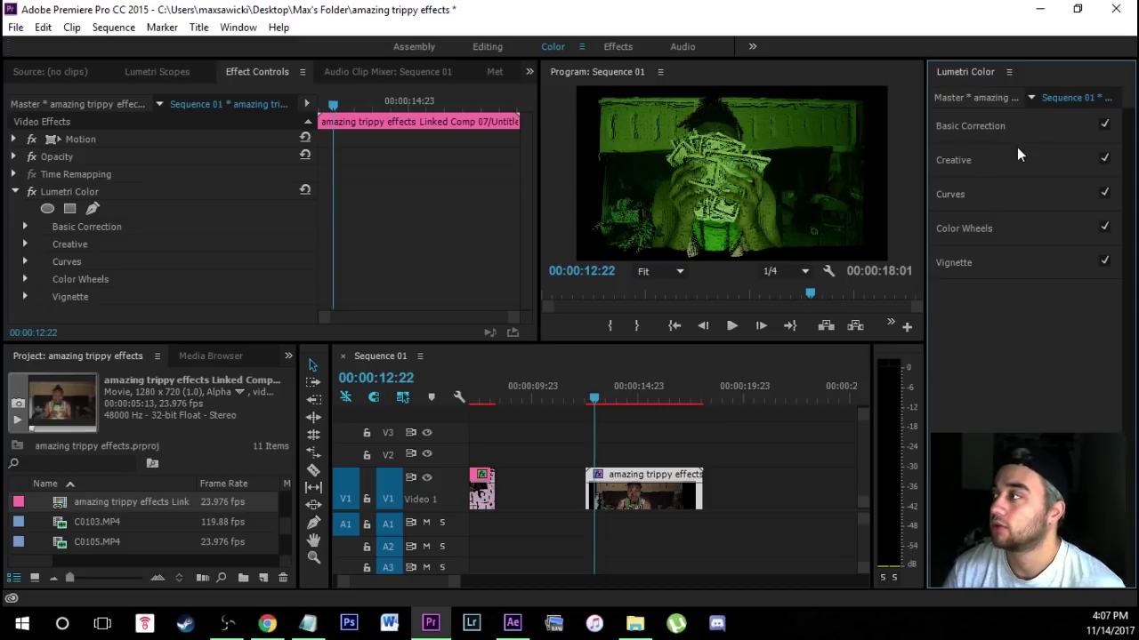
left_click(970, 229)
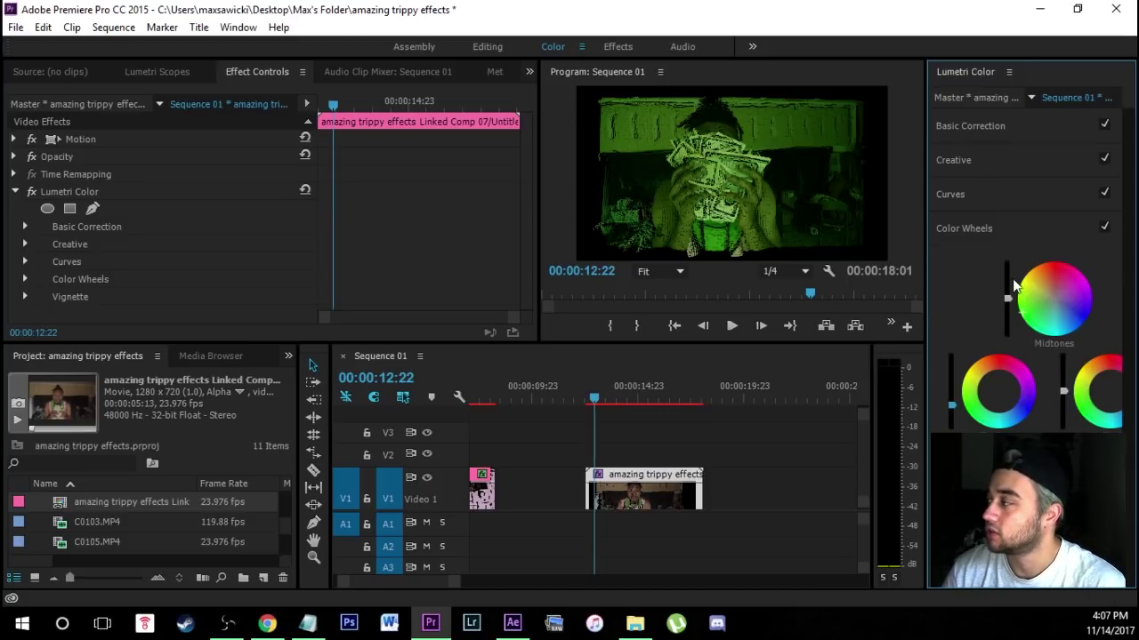
Step: Find 'glow' in the Effects panel and apply Sapphire S_Glow to the linked comp clip
left_click(970, 228)
key("shift+7")
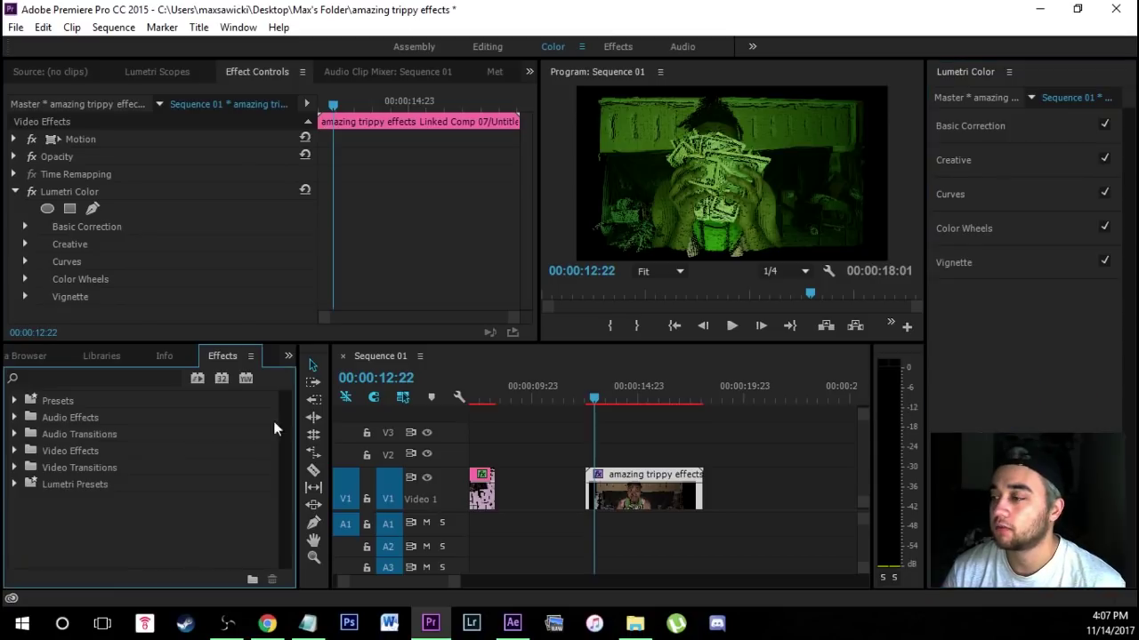
left_click(147, 376)
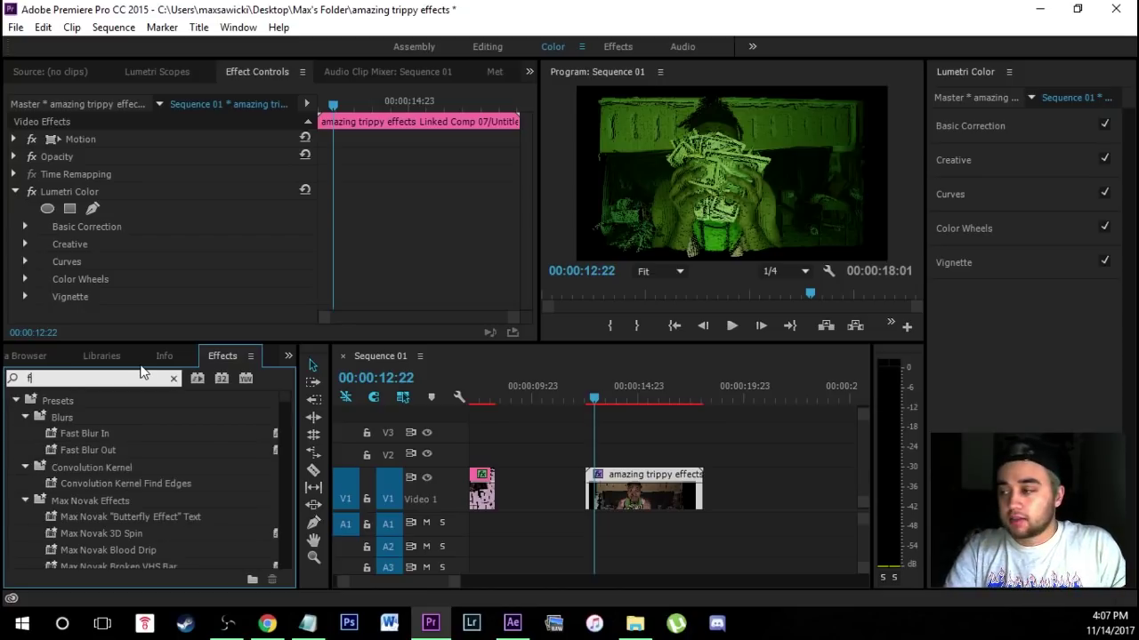
type("glow")
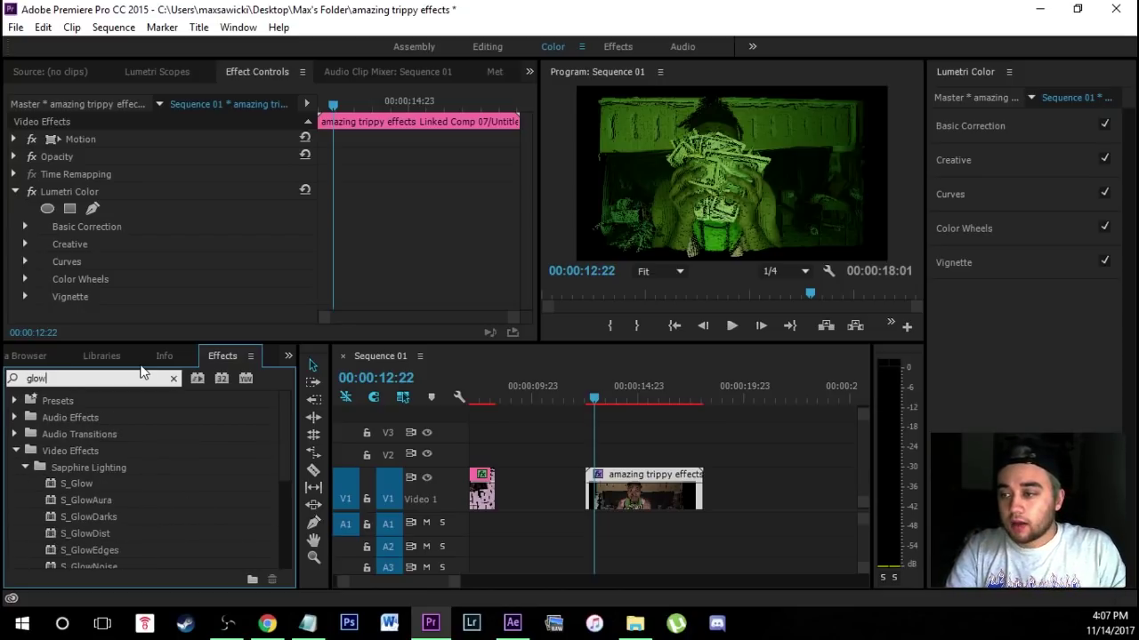
left_click_drag(74, 483, 640, 491)
Step: Replace the effects search with 'flick' to locate Sapphire S_Flicker
left_click(173, 378)
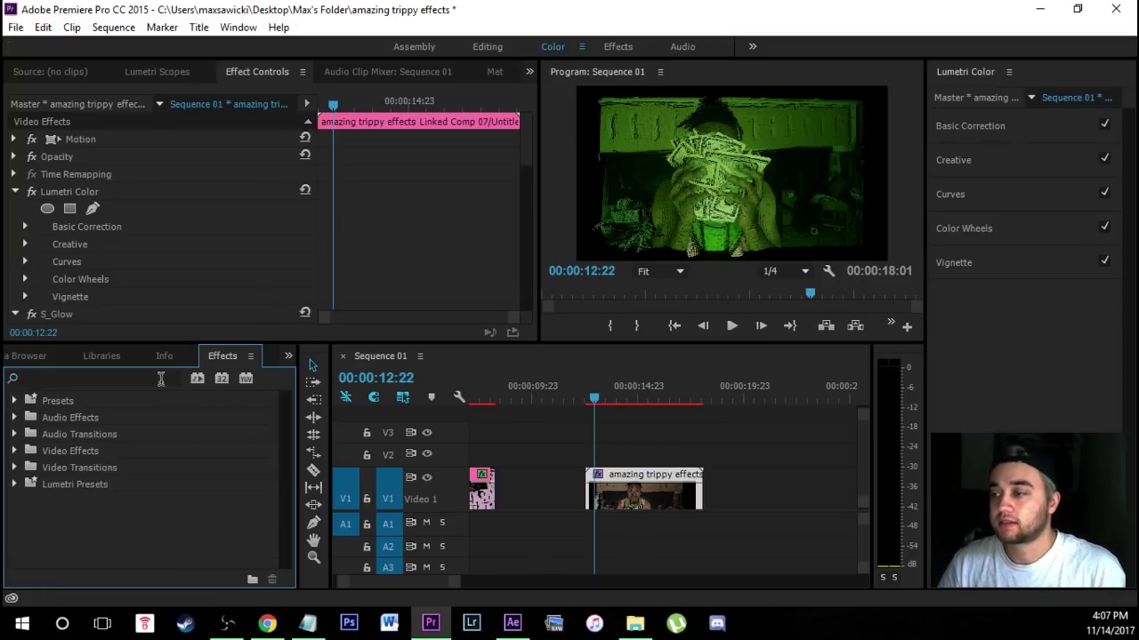
left_click(160, 379)
type("flicker")
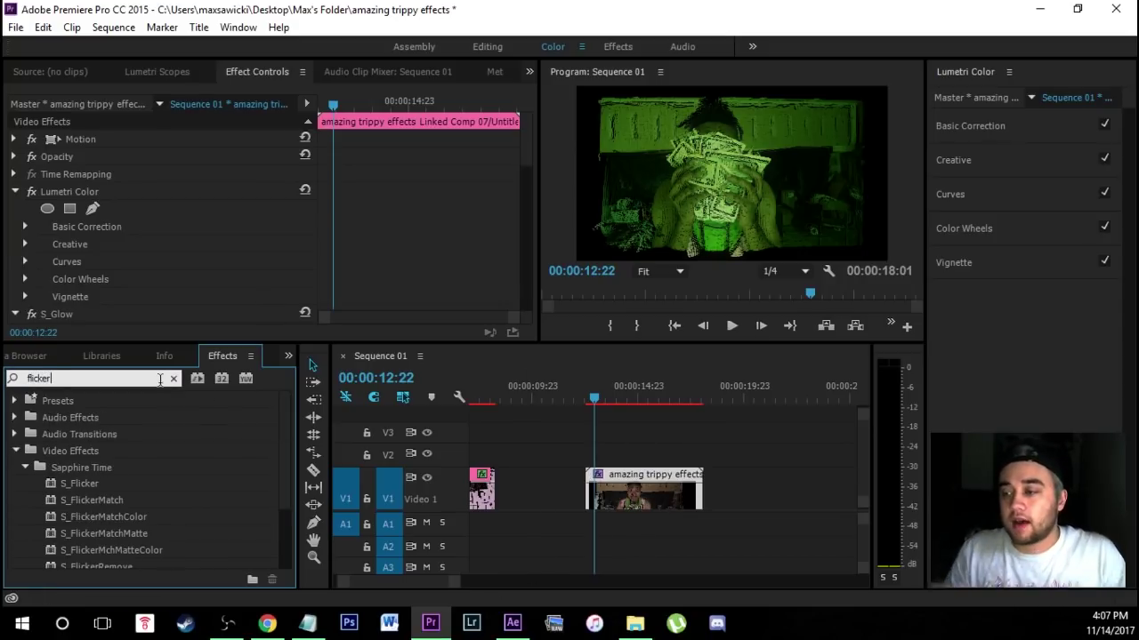